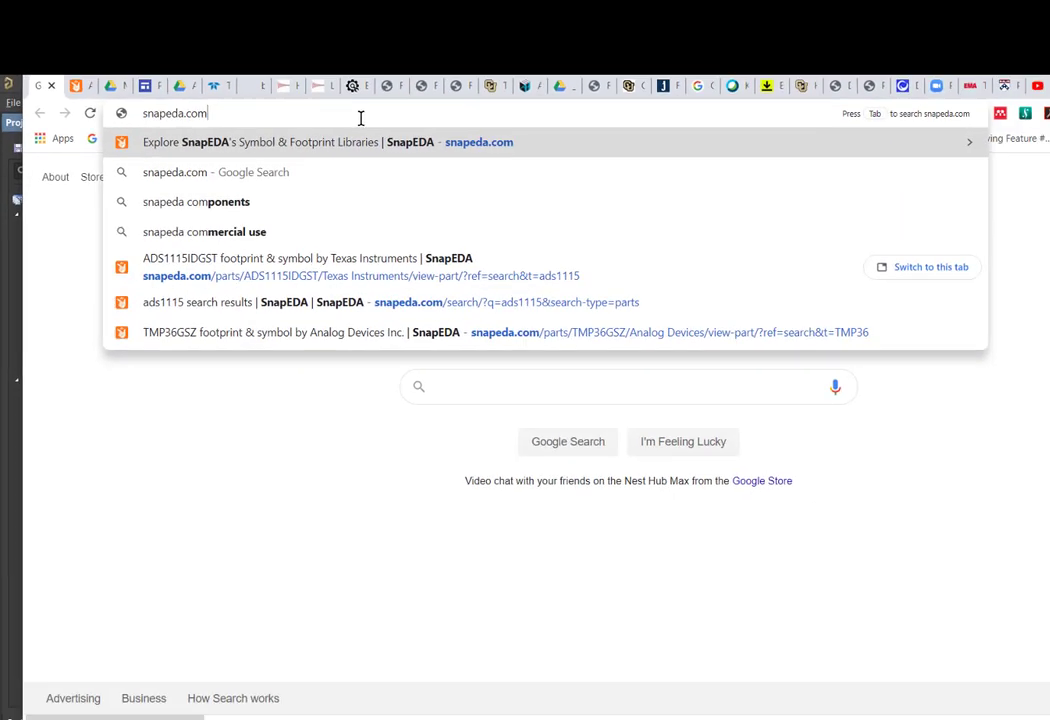
Open snapeda.com in the browser and bring its home page fully into view.
key("Return")
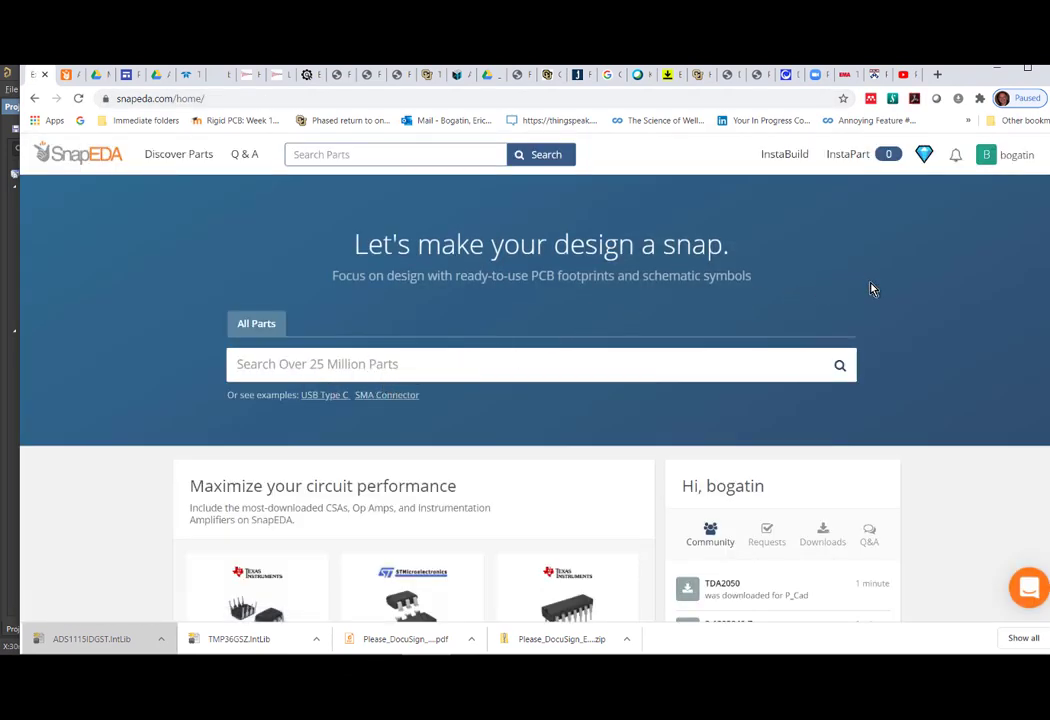
double_click(973, 82)
mouse_move(988, 157)
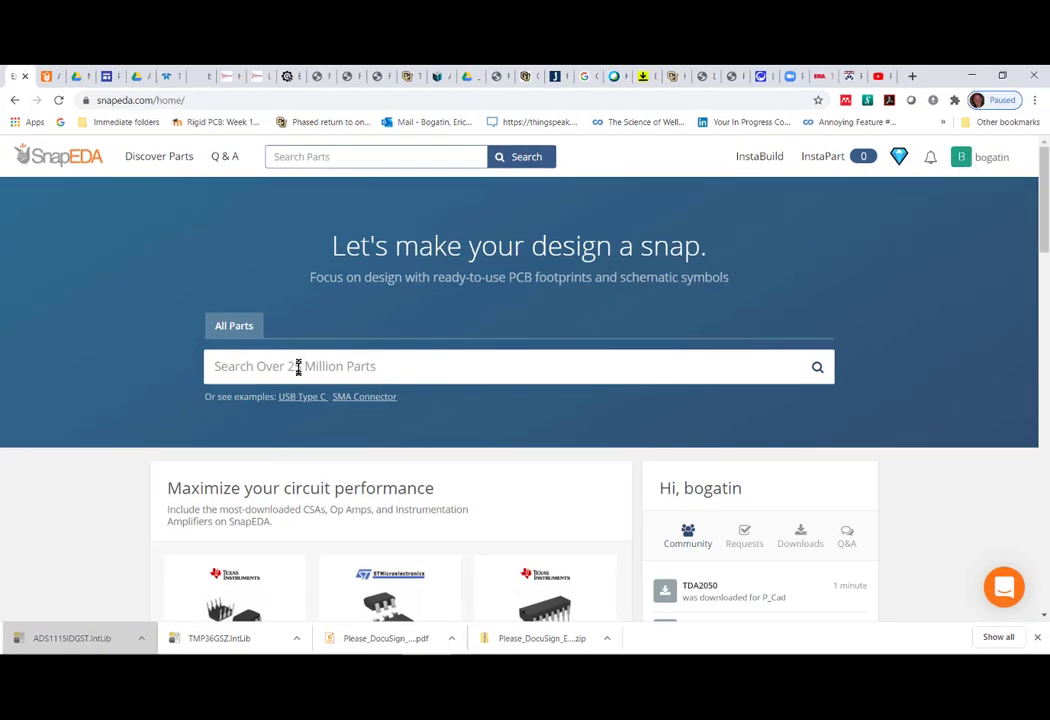
Search the SnapEDA parts library for TMP36.
scroll(345, 372, "down", 3)
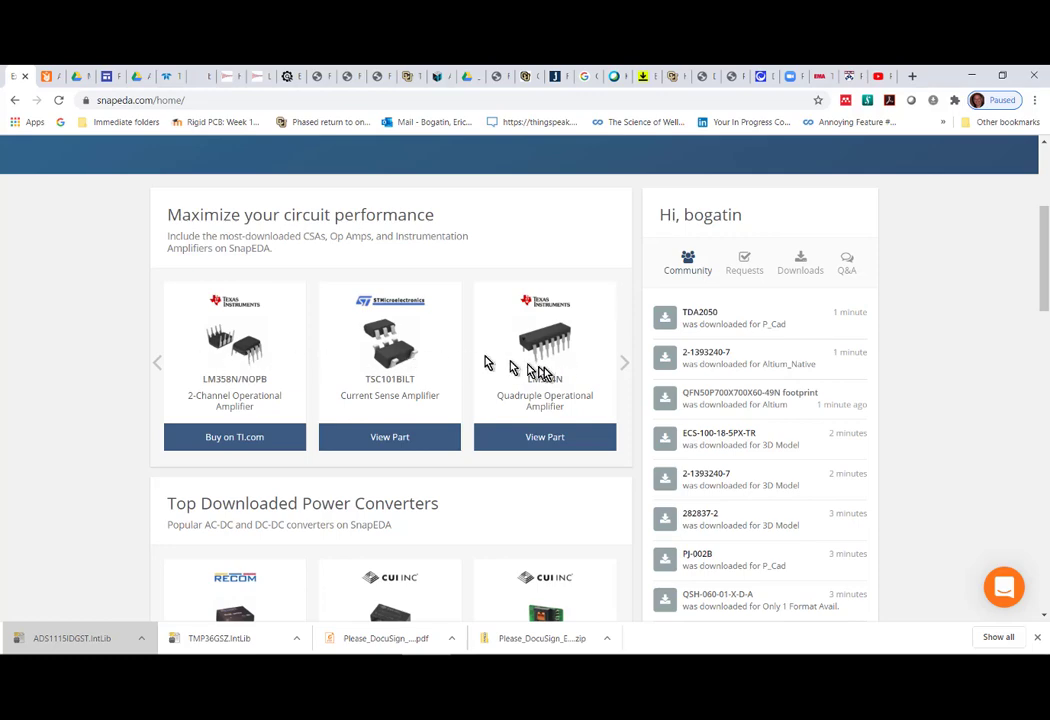
scroll(238, 394, "down", 3)
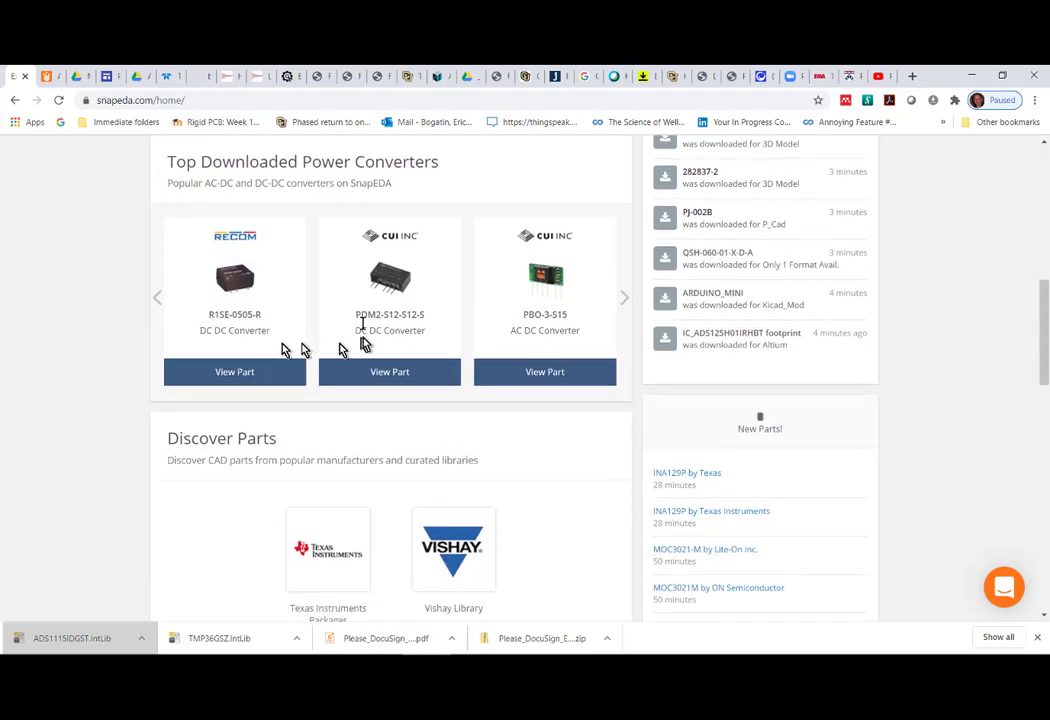
scroll(213, 322, "down", 4)
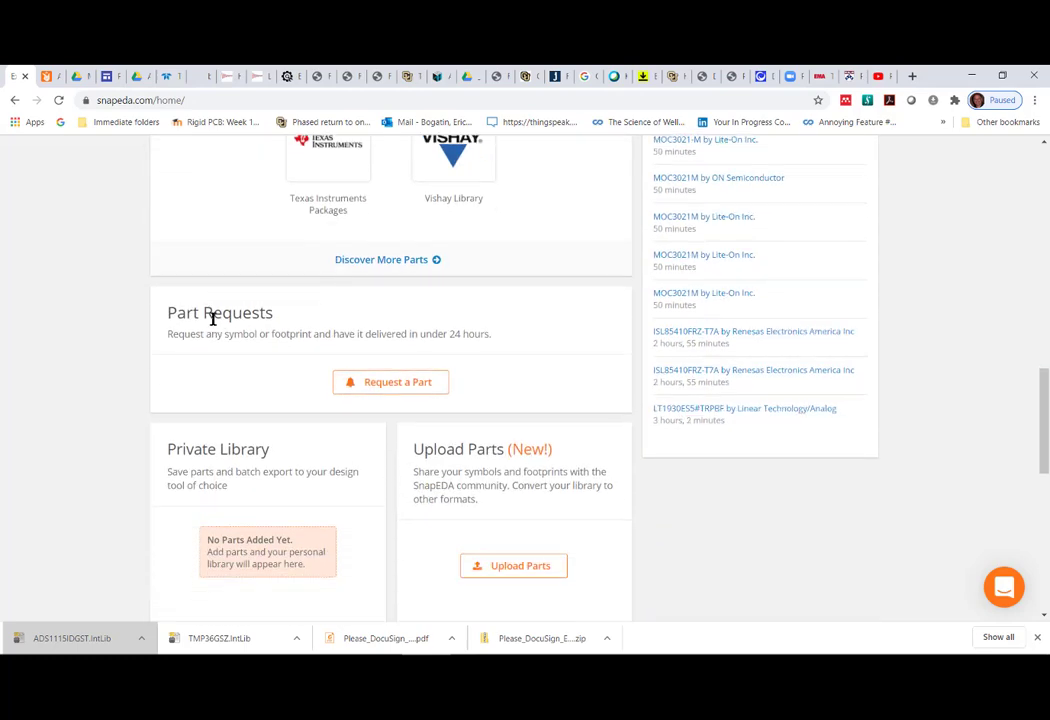
scroll(213, 318, "up", 10)
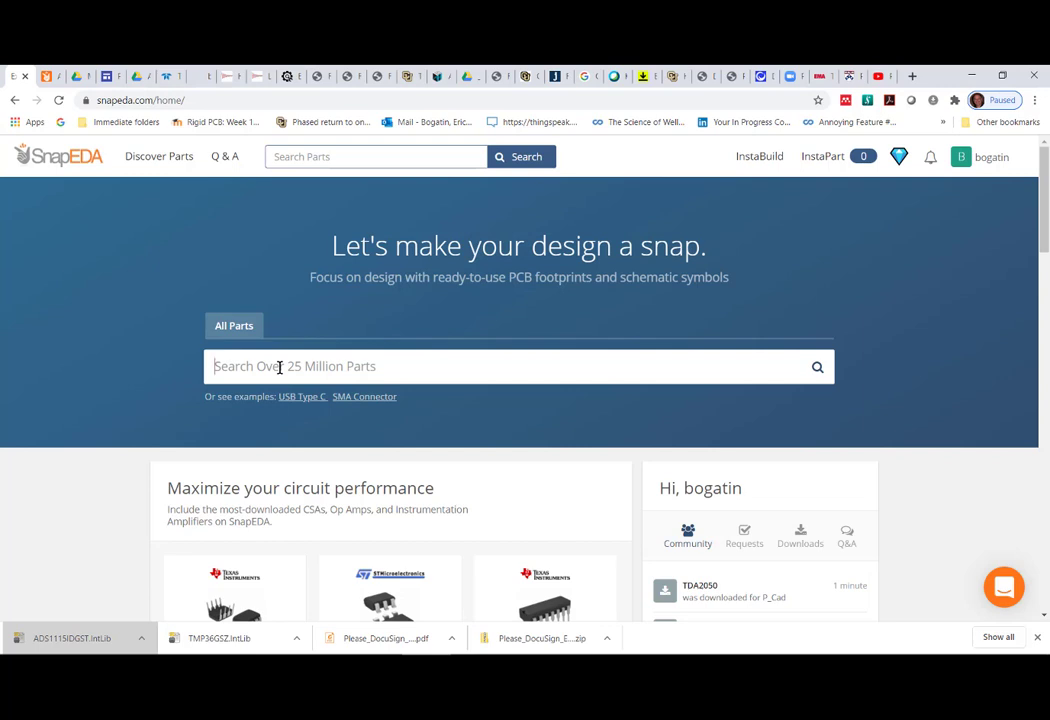
type("tmp36")
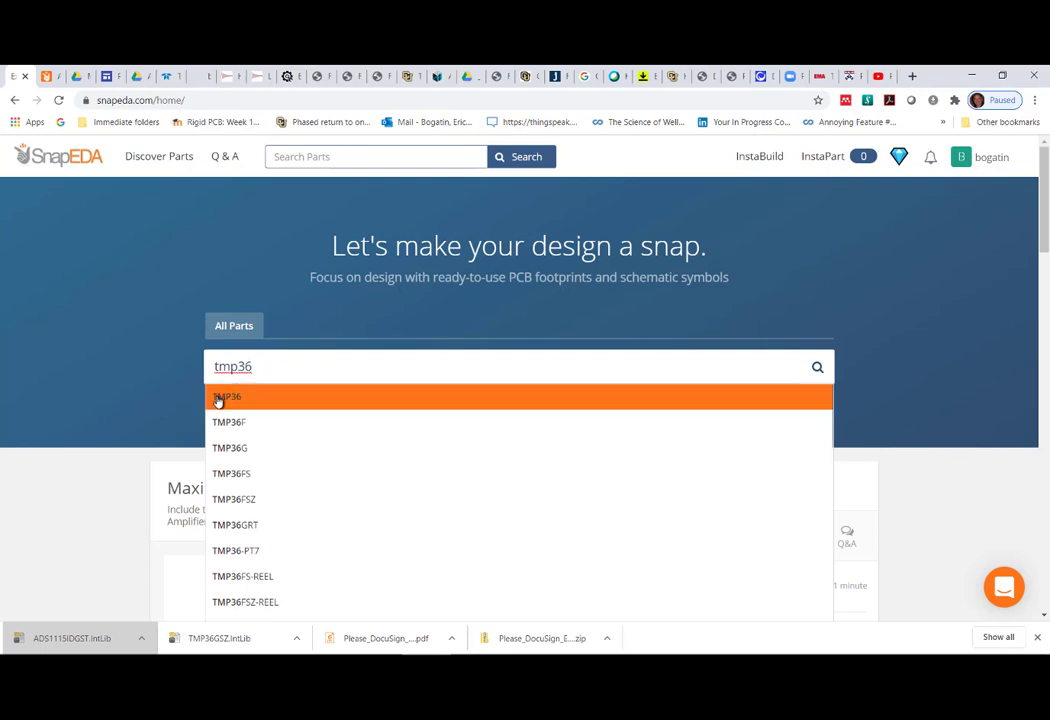
left_click(220, 397)
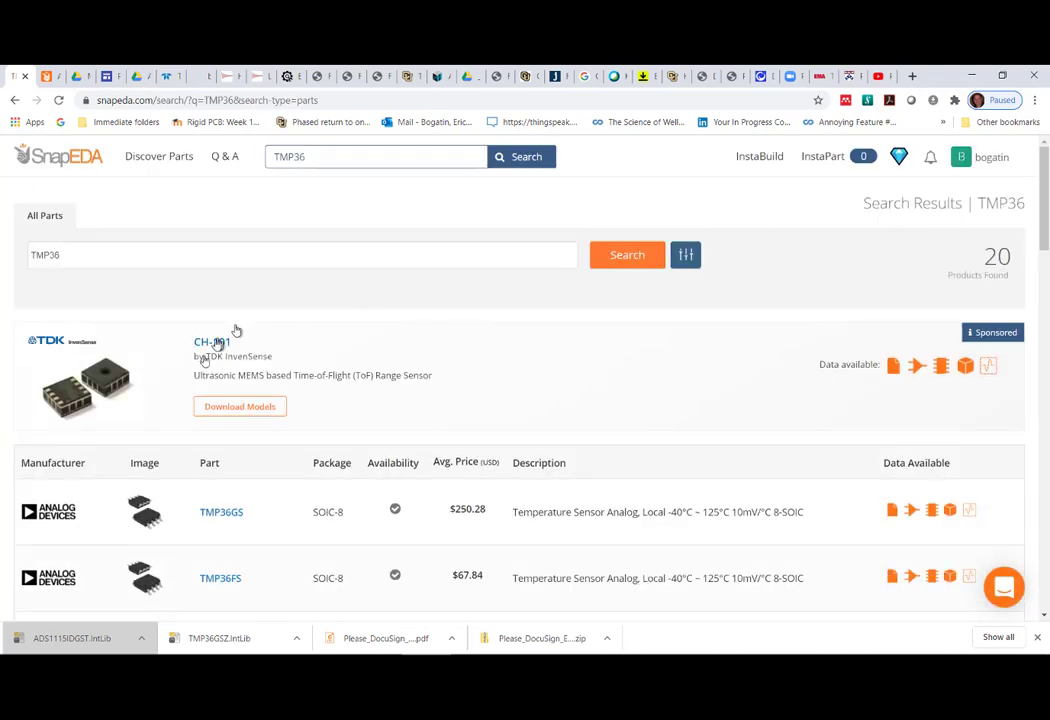
Compare the TMP36 search results by package, availability, average price and available symbol, footprint and 3D data.
scroll(230, 406, "down", 2)
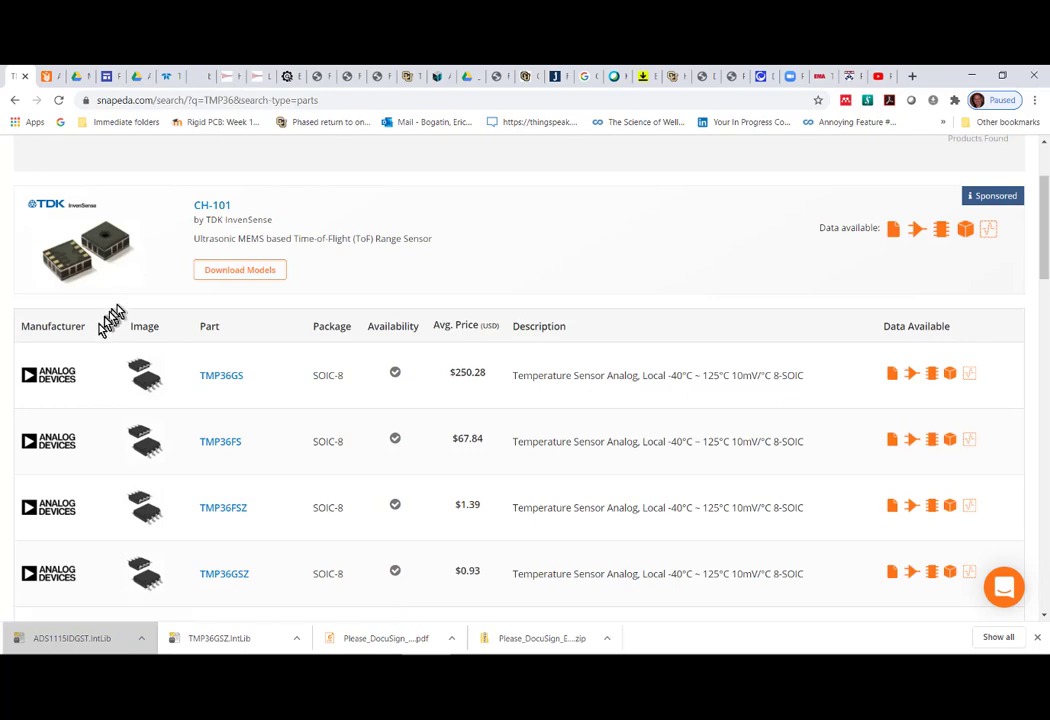
scroll(98, 330, "down", 2)
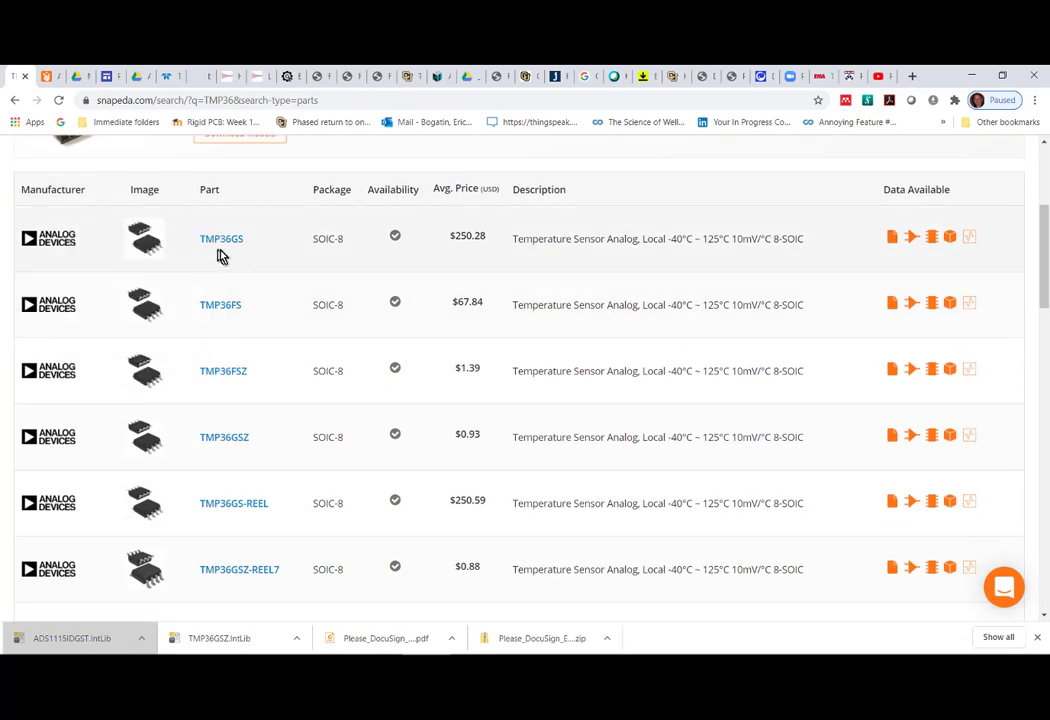
scroll(251, 487, "down", 3)
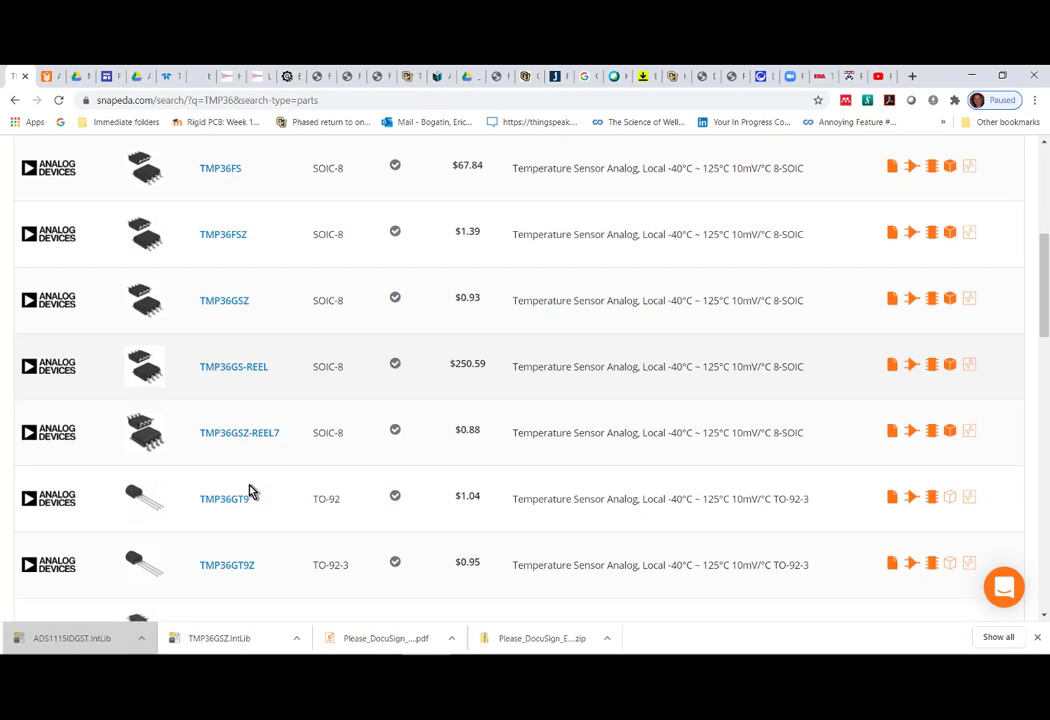
scroll(251, 490, "down", 3)
scroll(251, 483, "up", 3)
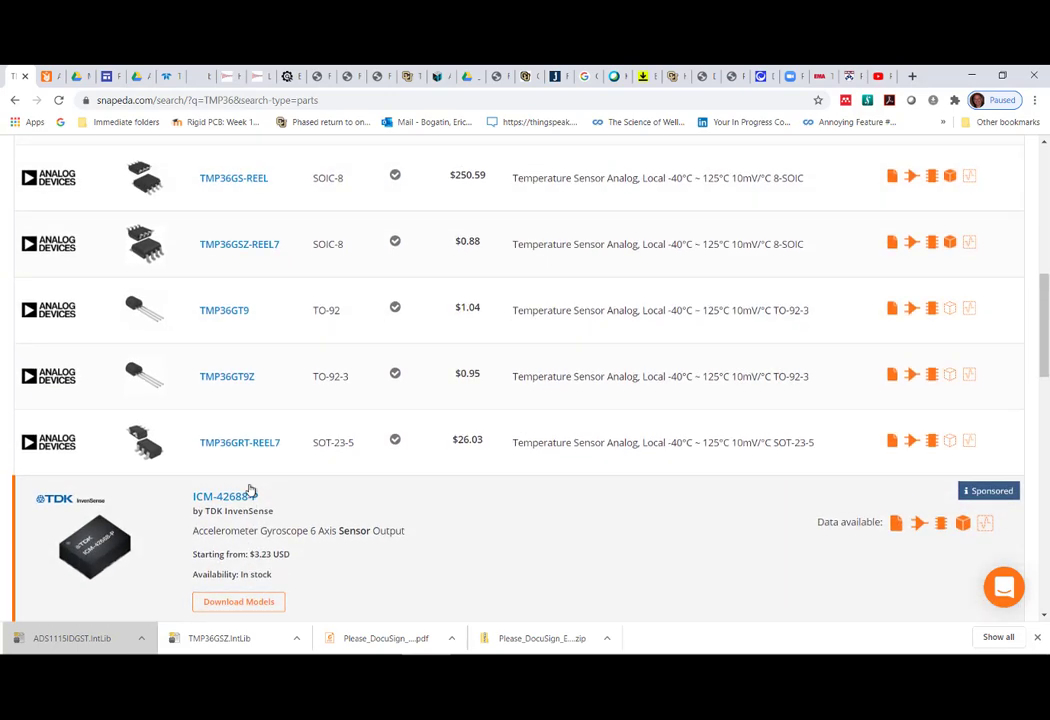
mouse_move(160, 442)
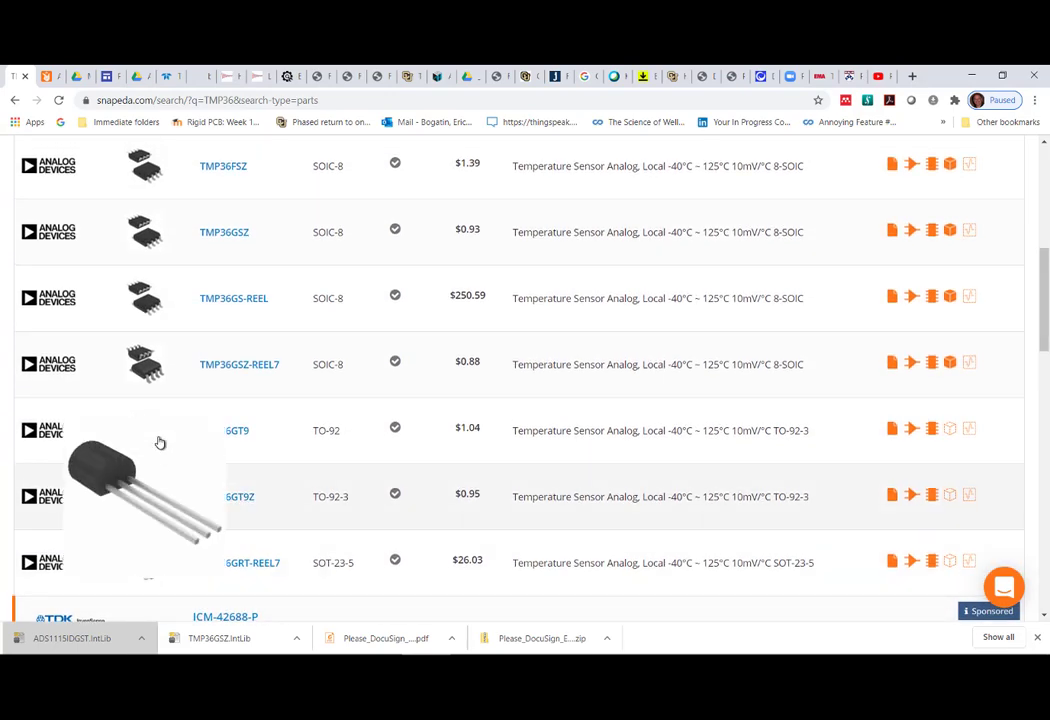
scroll(160, 520, "down", 3)
scroll(155, 350, "up", 3)
scroll(150, 323, "up", 2)
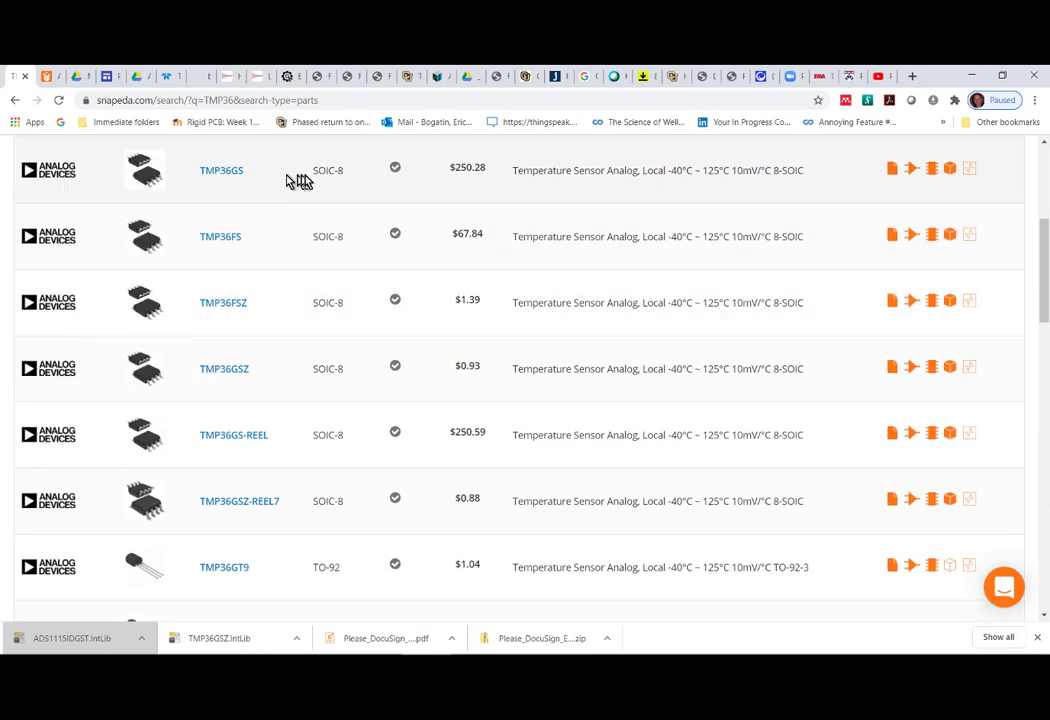
scroll(260, 220, "up", 3)
scroll(200, 336, "down", 1)
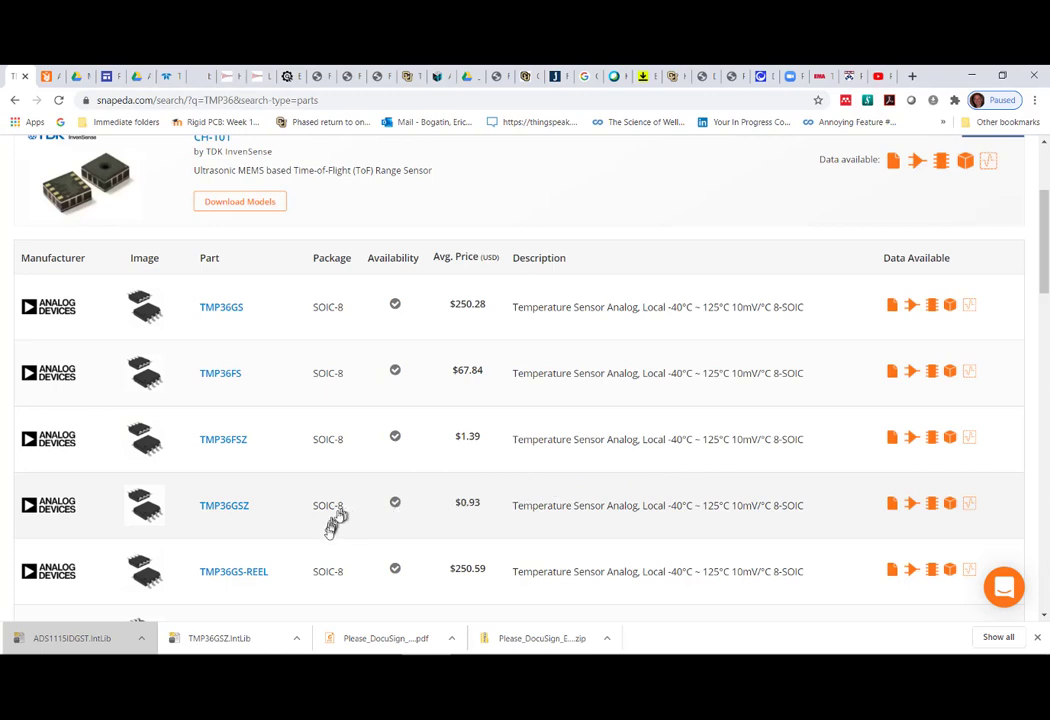
scroll(430, 515, "down", 1)
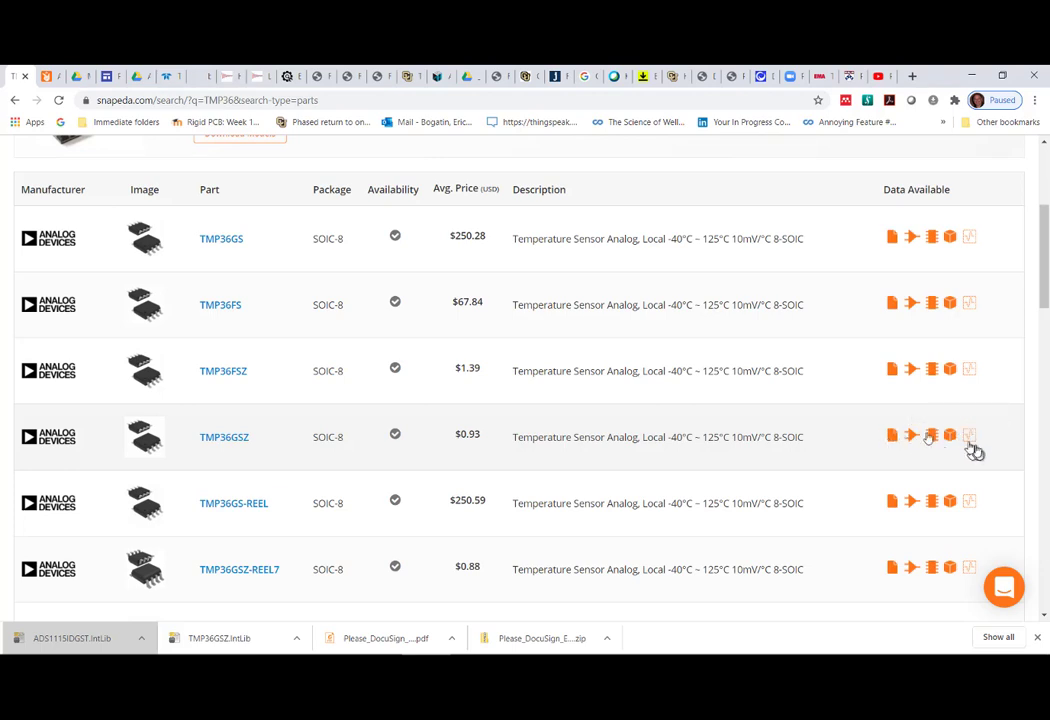
Download the SOIC-8 TMP36GSZ integrated library from its part page and extract its sources in Altium Designer.
left_click(226, 437)
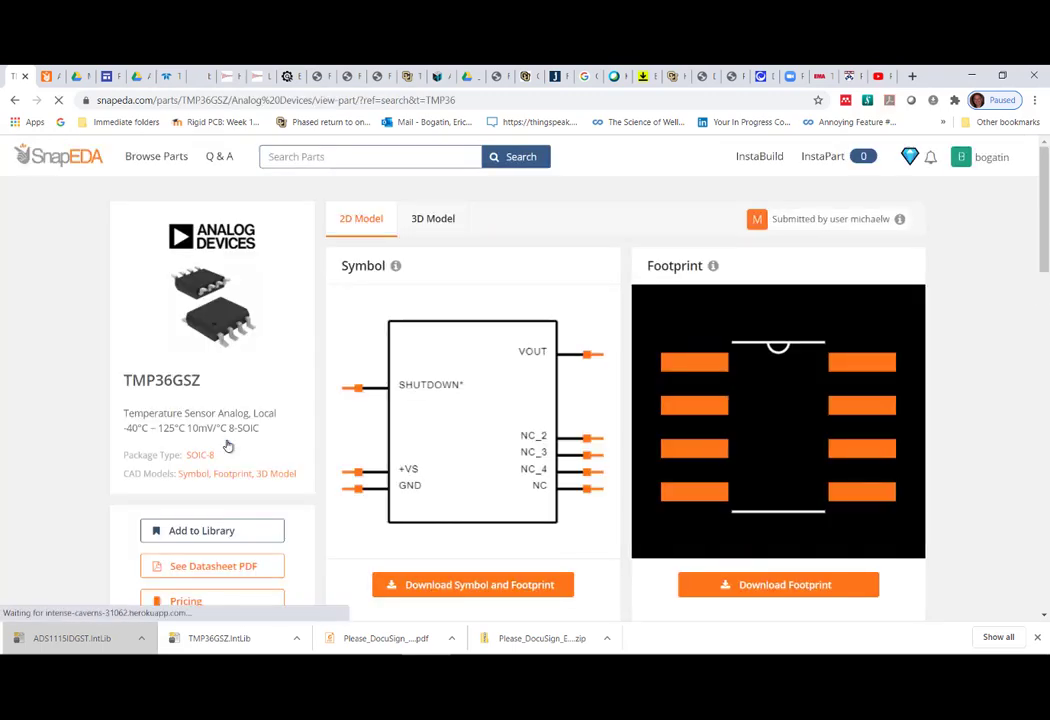
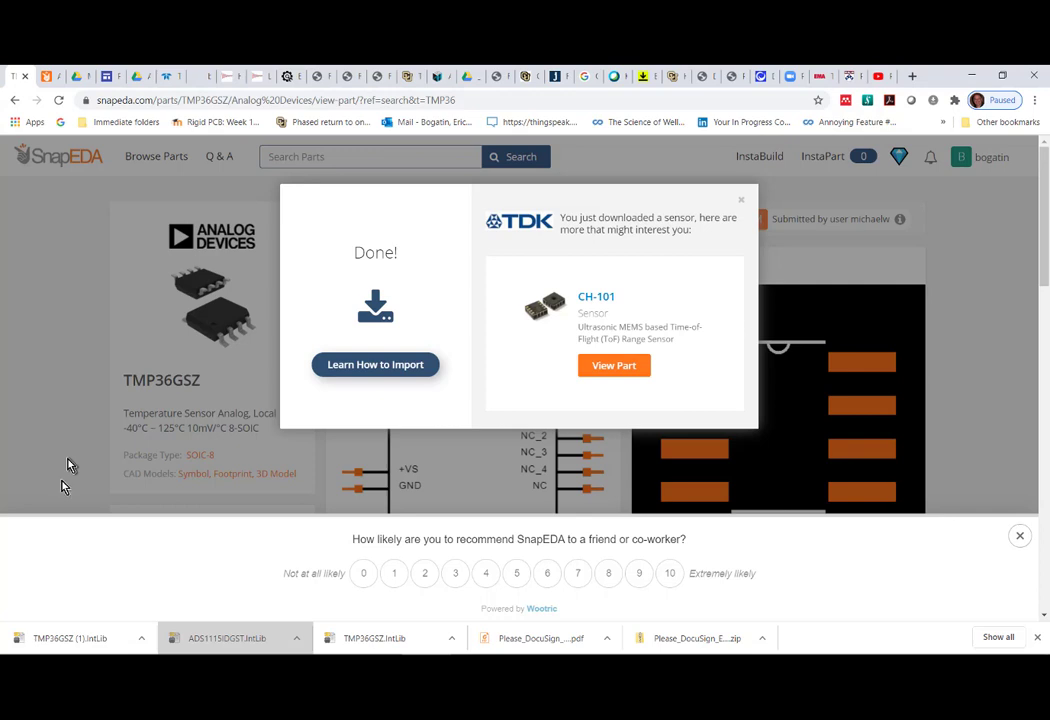
left_click(60, 645)
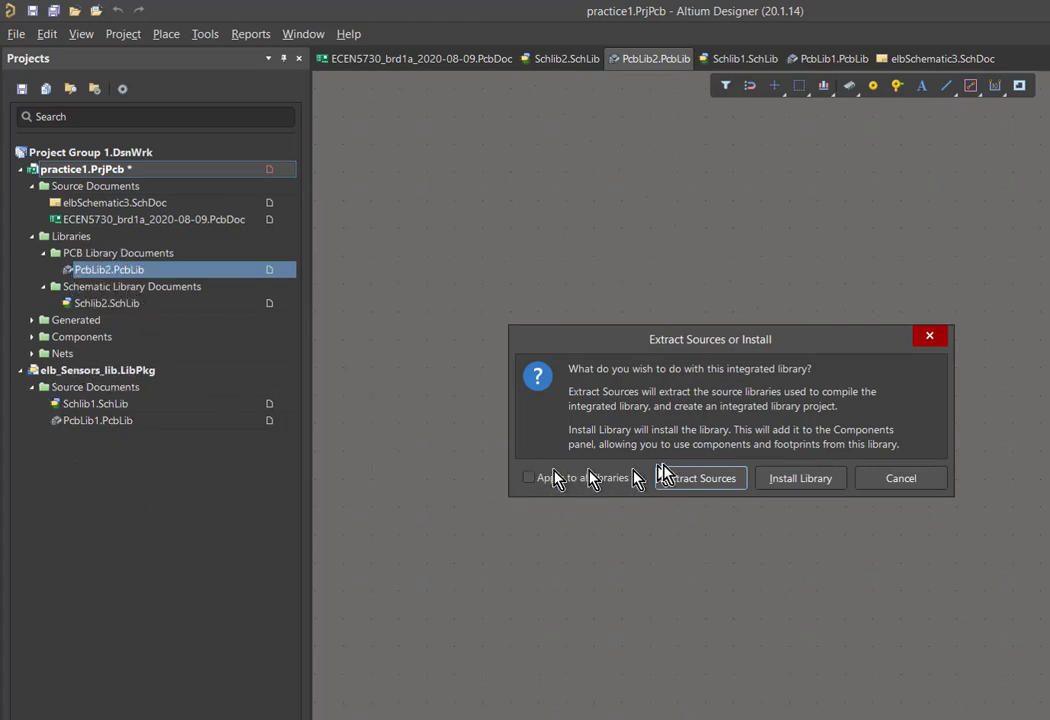
left_click(709, 481)
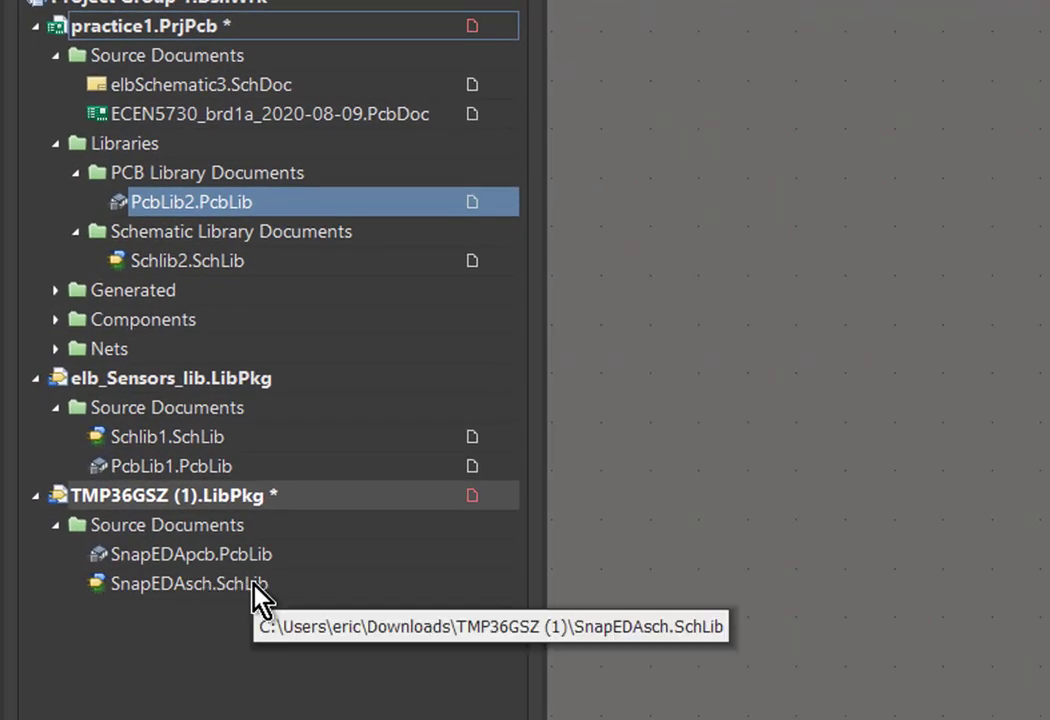
Open SnapEDAsch.SchLib from the extracted TMP36GSZ package and show its list of components.
left_click(253, 588)
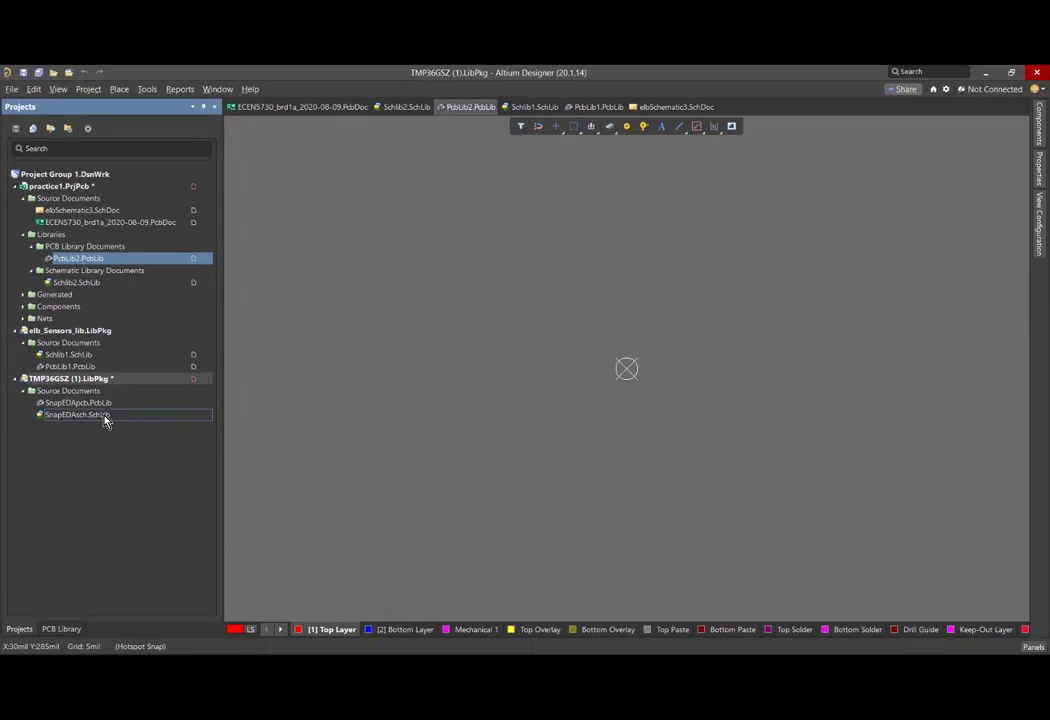
double_click(105, 418)
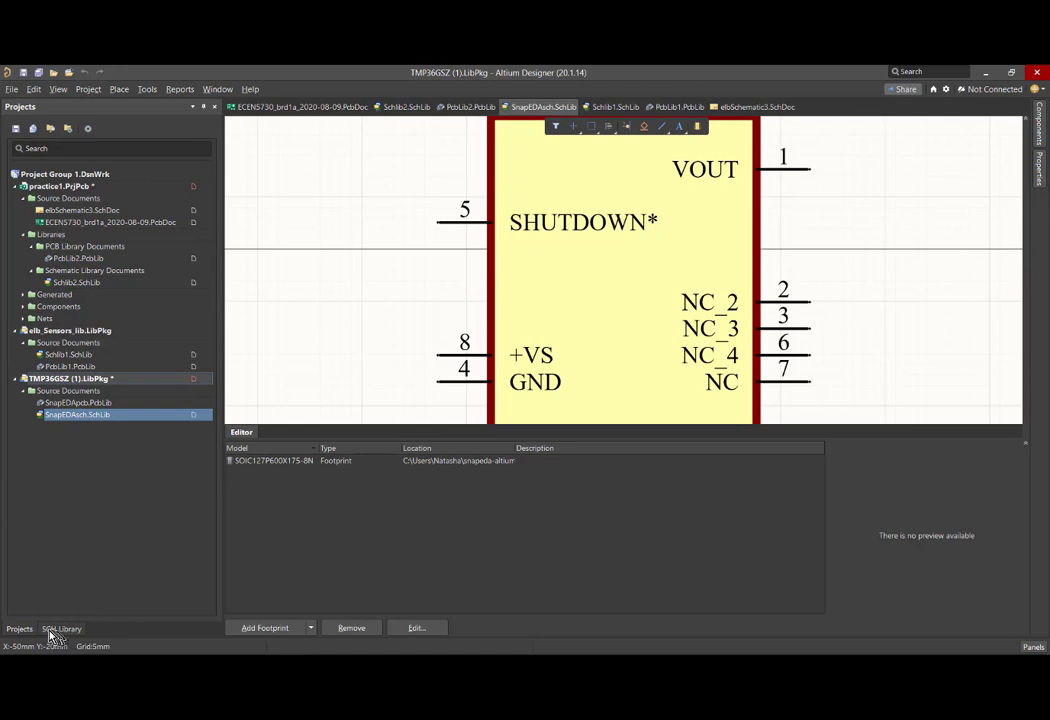
left_click(58, 629)
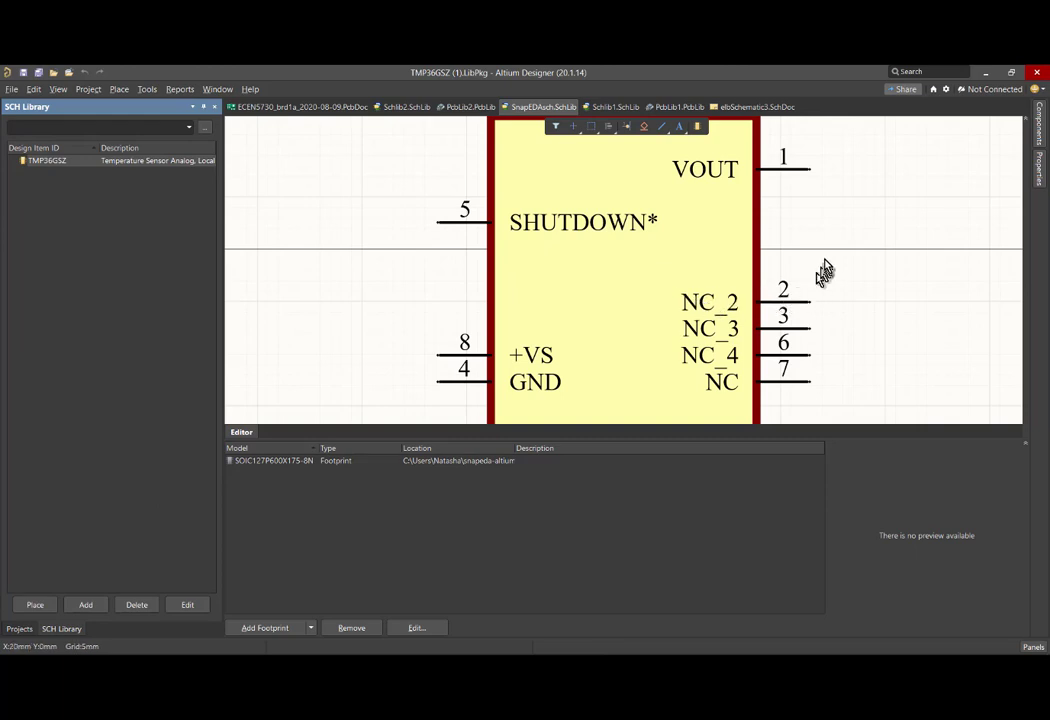
Examine the whole TMP36GSZ symbol and the name and location of its linked footprint model.
scroll(826, 265, "down", 2, "ctrl")
scroll(826, 265, "down", 1, "ctrl")
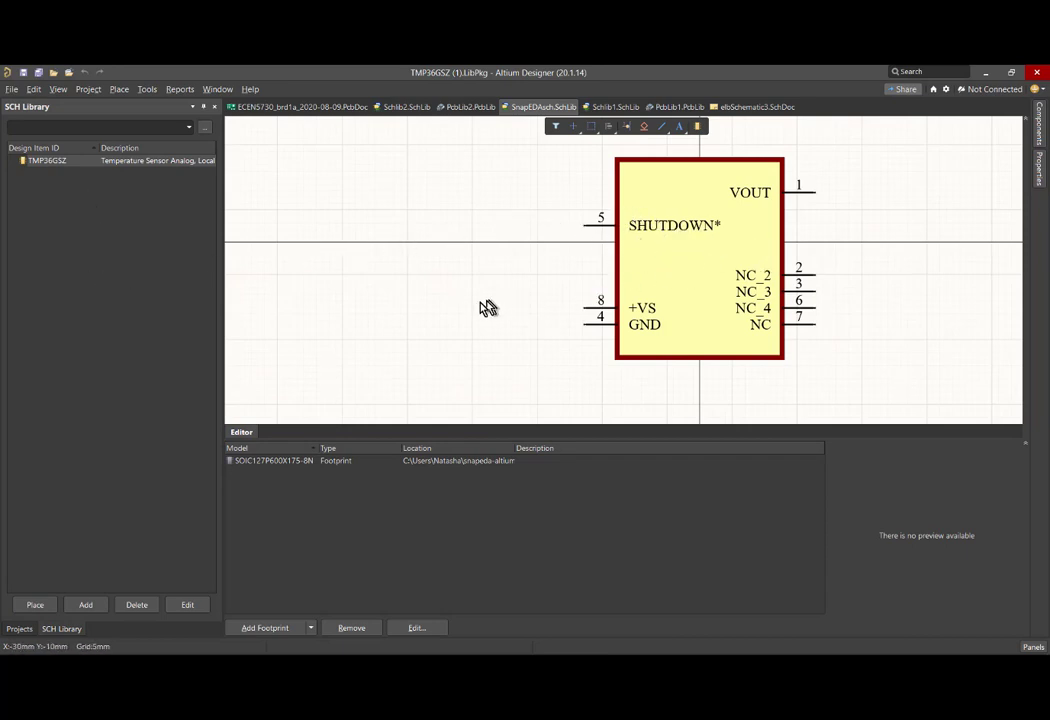
left_click(297, 466)
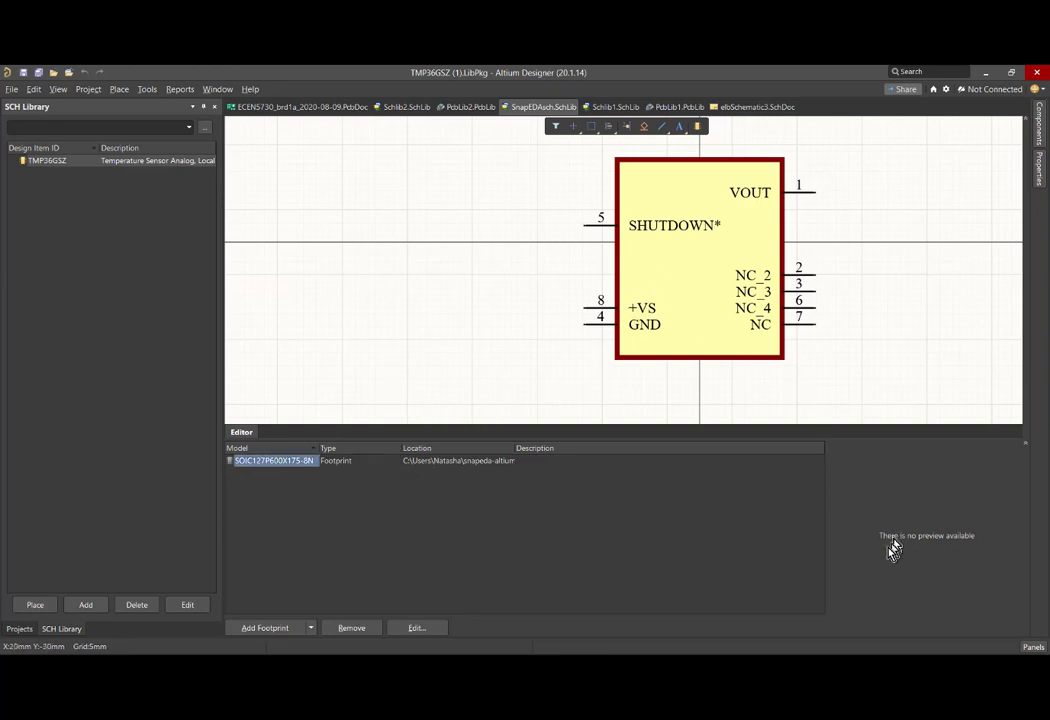
left_click(463, 466)
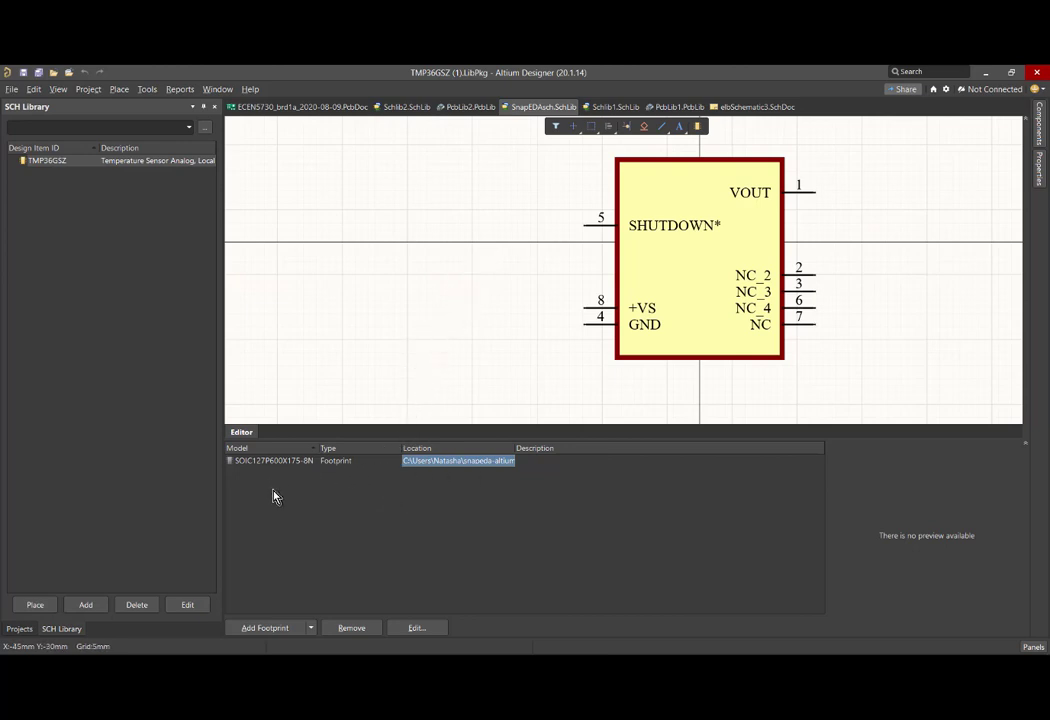
Copy the TMP36GSZ component from the SnapEDAsch.SchLib schematic library.
left_click(47, 162)
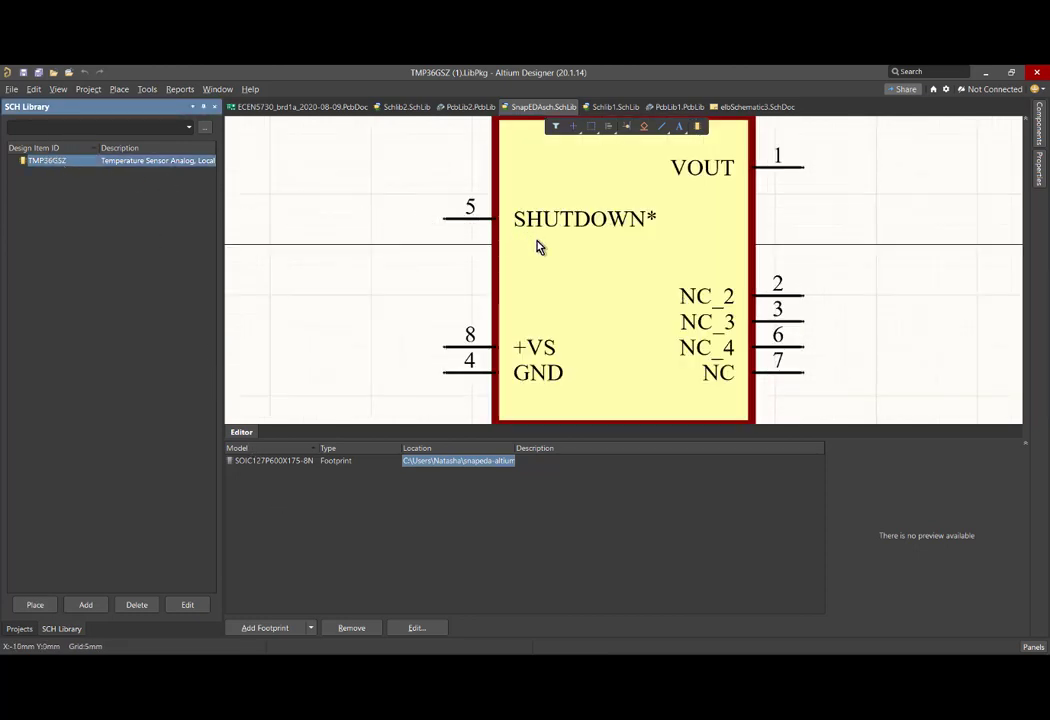
right_click(45, 164)
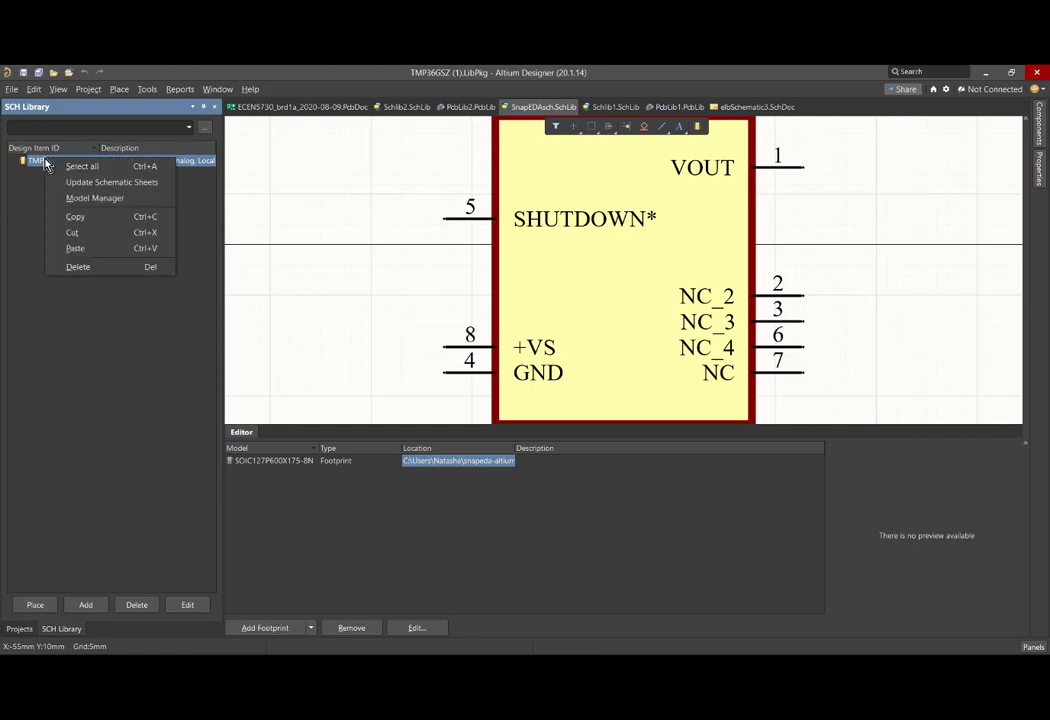
left_click(77, 217)
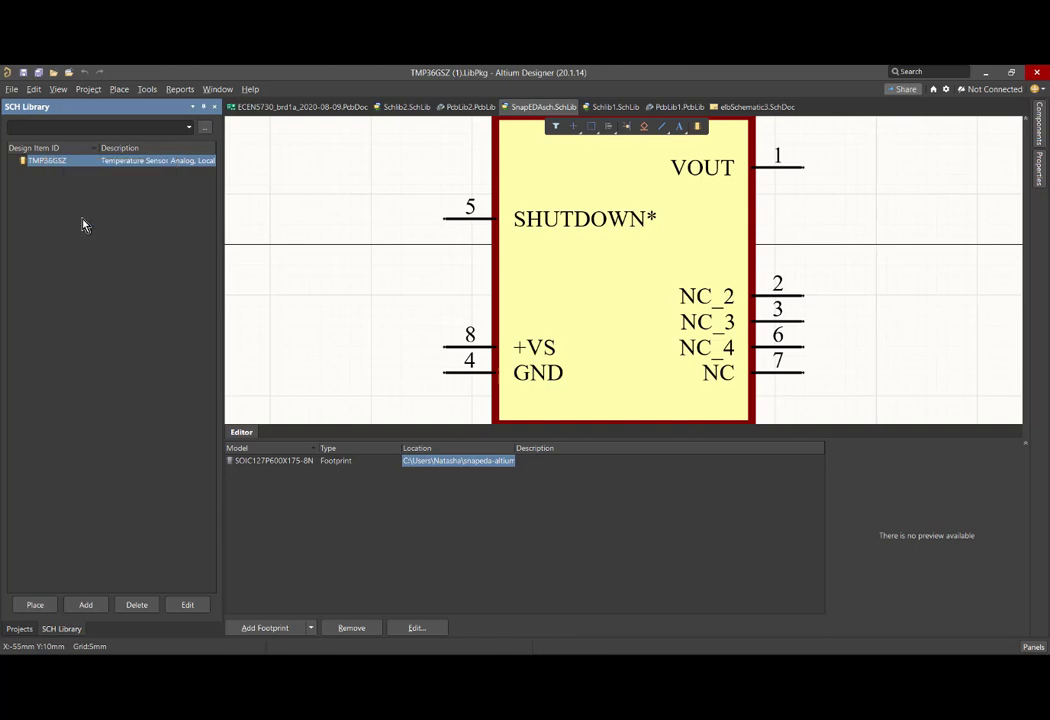
Paste the copied TMP36GSZ component into Schlib1.SchLib of the elb_Sensors_lib package.
left_click(19, 628)
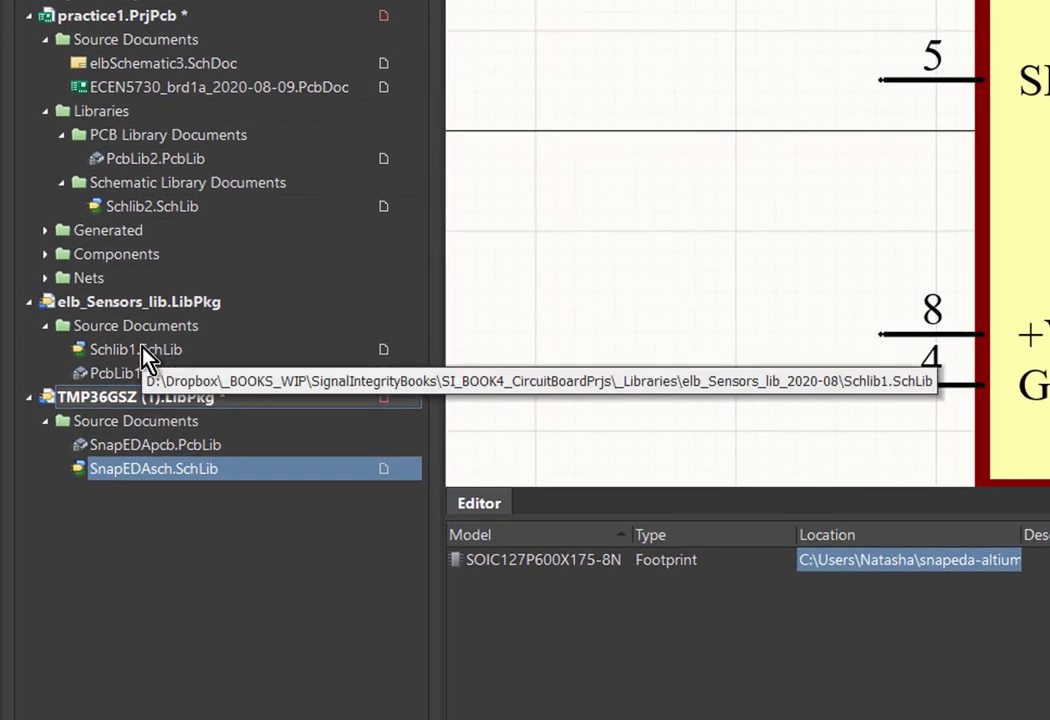
left_click(145, 352)
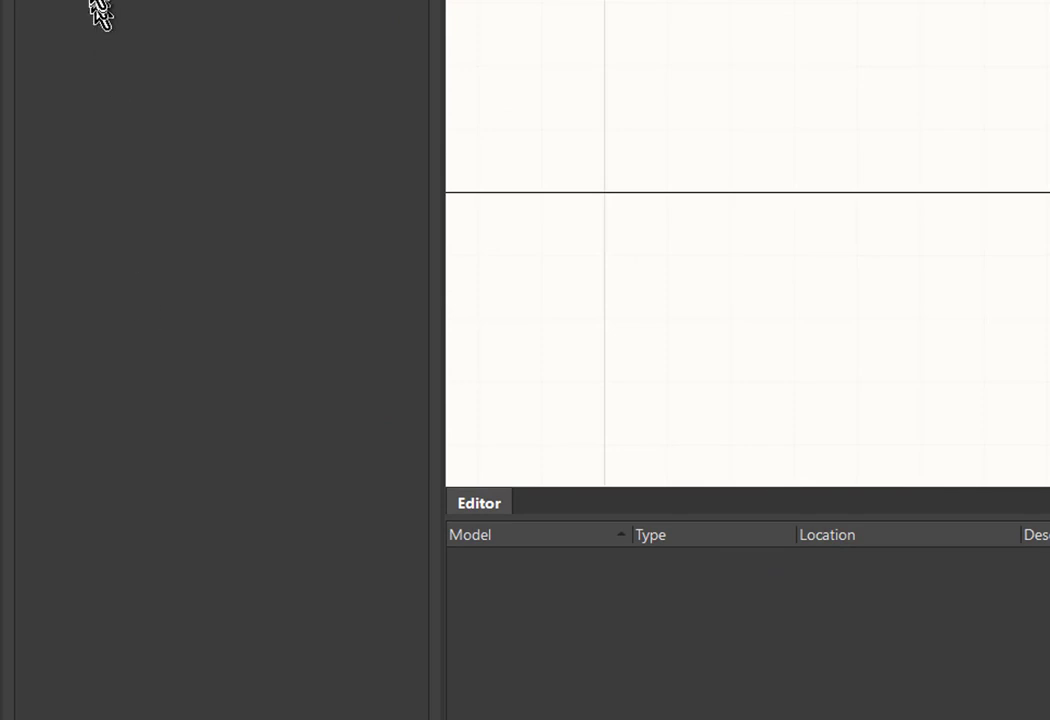
right_click(89, 74)
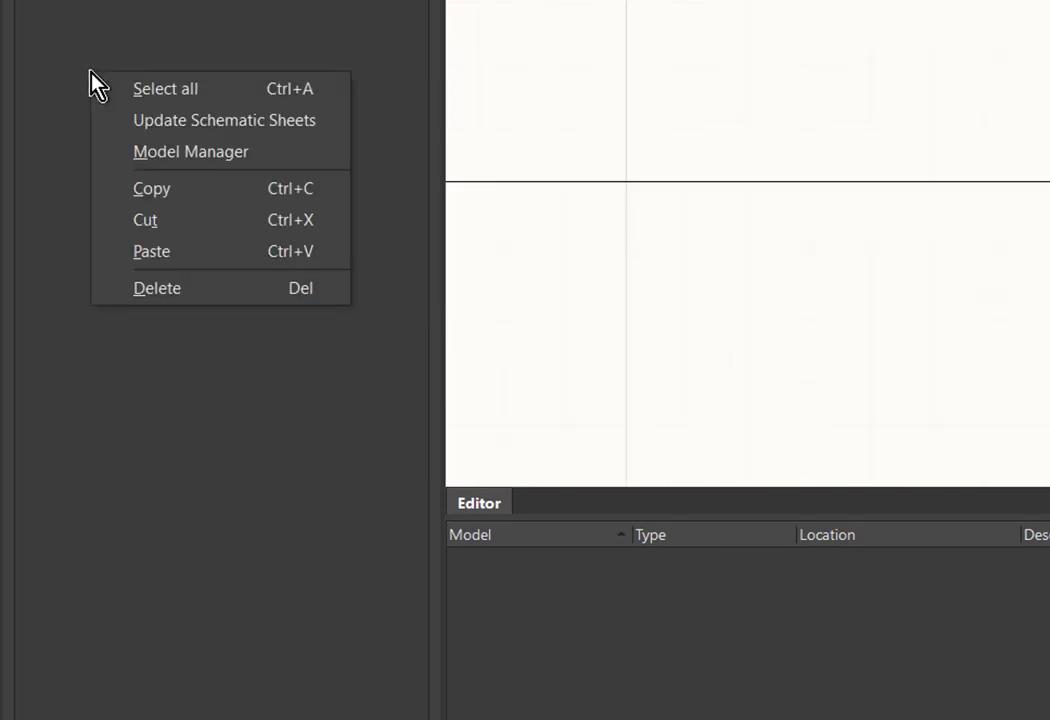
left_click(168, 253)
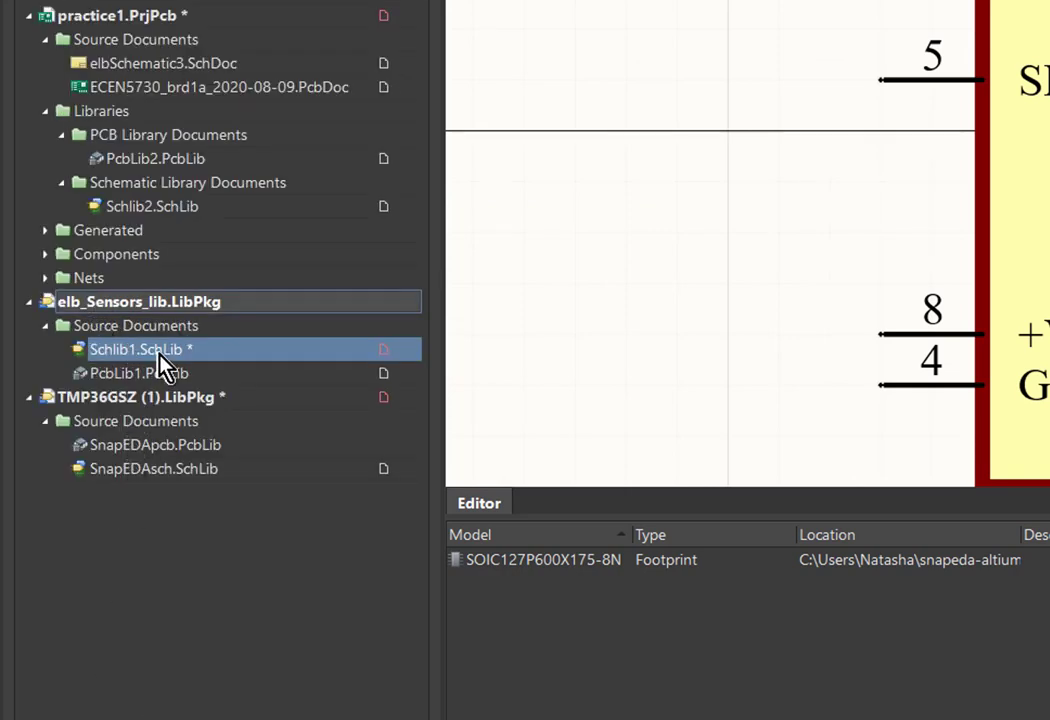
Open SnapEDApcb.PcbLib from the extracted TMP36GSZ package and view its complete eight-pad footprint.
key("ctrl+s")
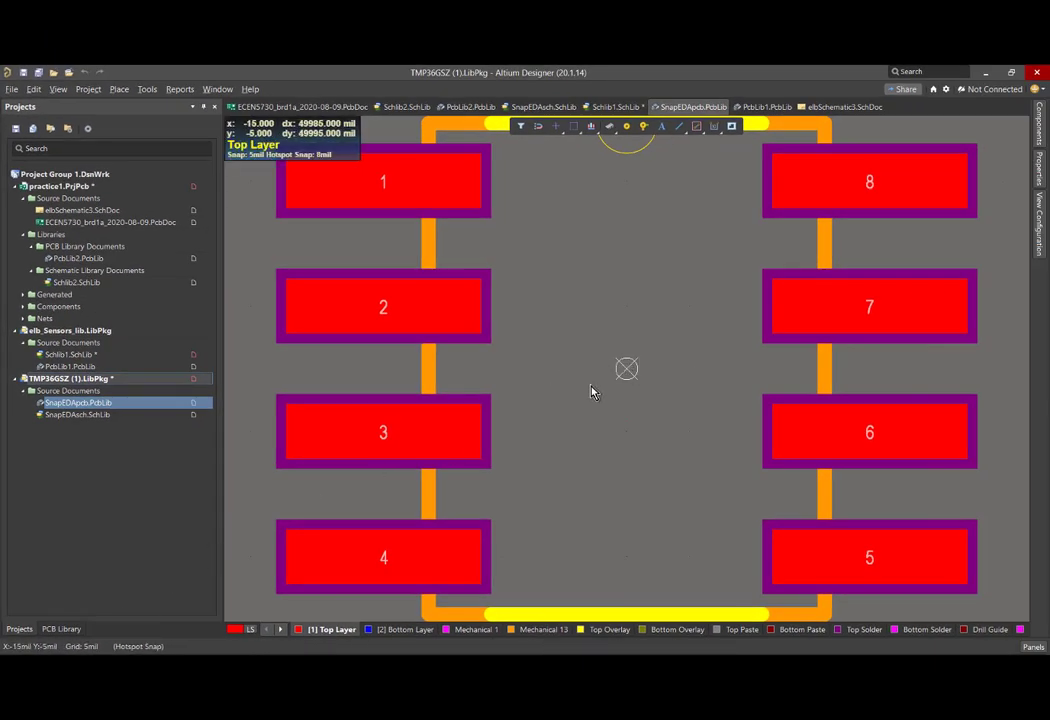
scroll(590, 392, "down", 3, "ctrl")
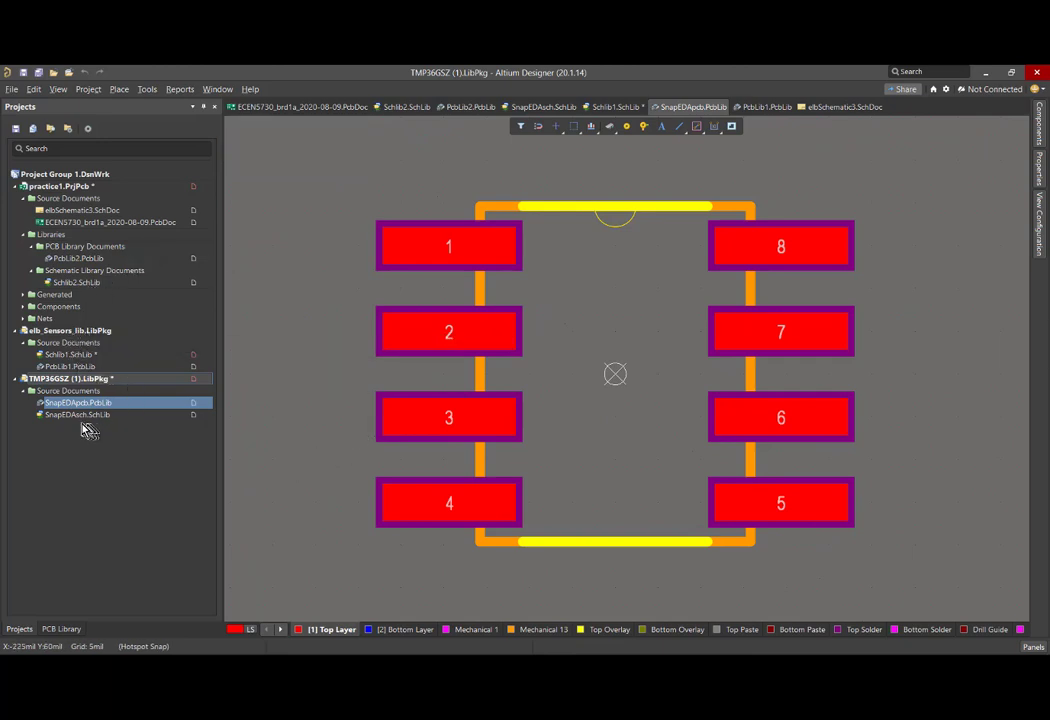
Copy the SOIC127P600X175-8N footprint from the SnapEDApcb.PcbLib library.
left_click(66, 630)
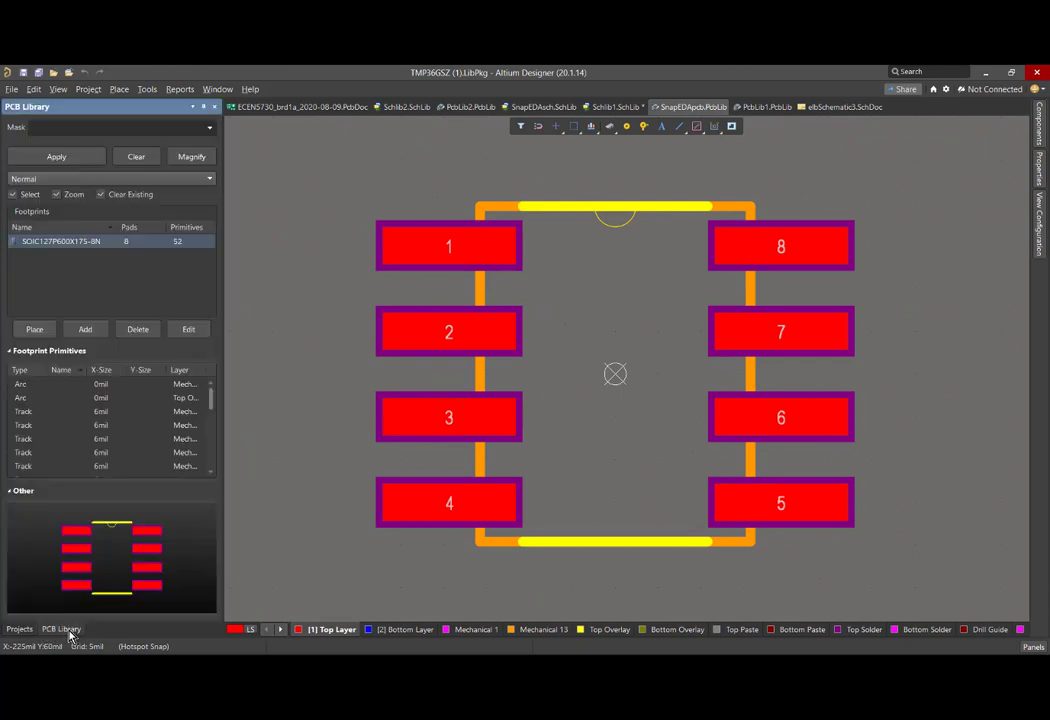
right_click(85, 243)
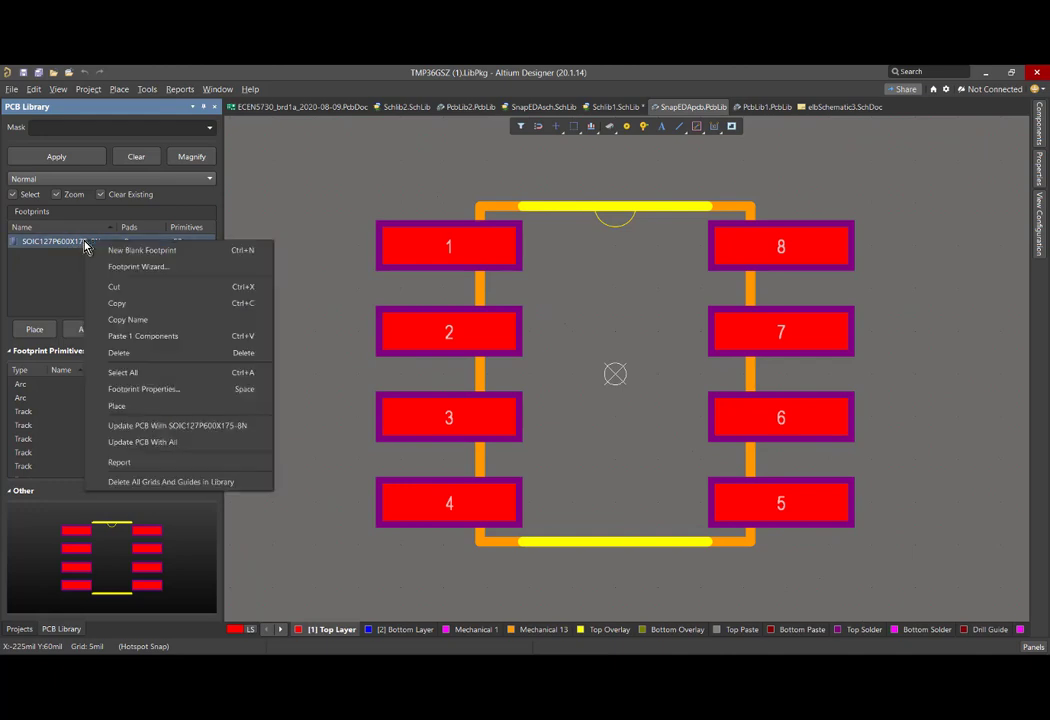
left_click(126, 305)
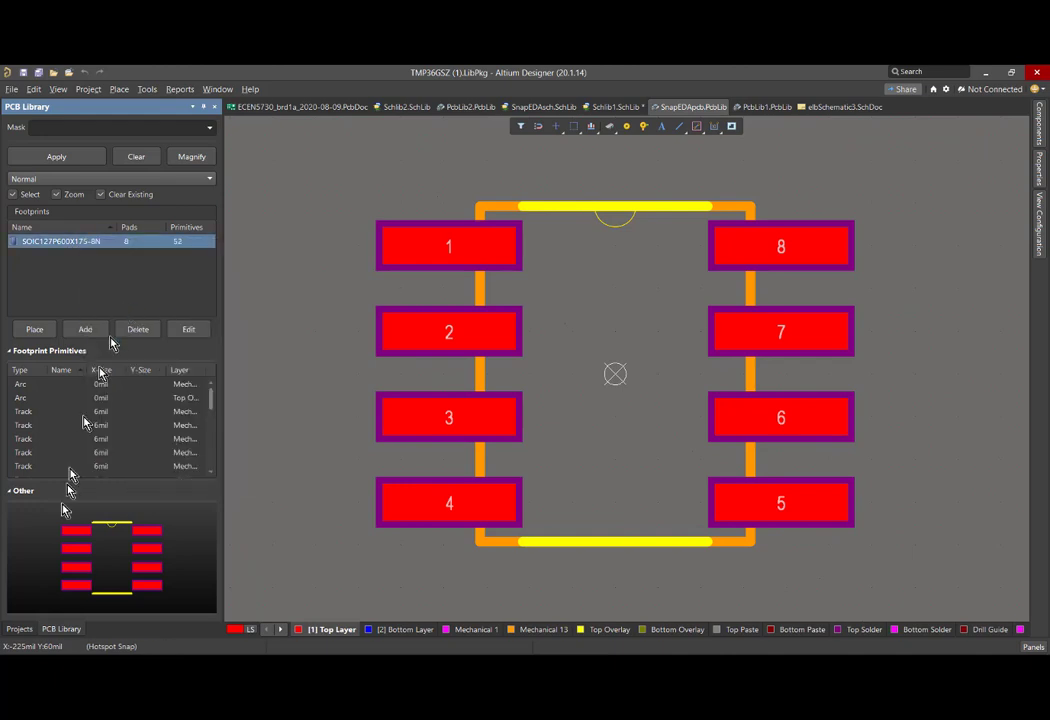
Paste the copied SOIC127P600X175-8N footprint into PcbLib1.PcbLib of the elb_Sensors_lib package.
left_click(19, 630)
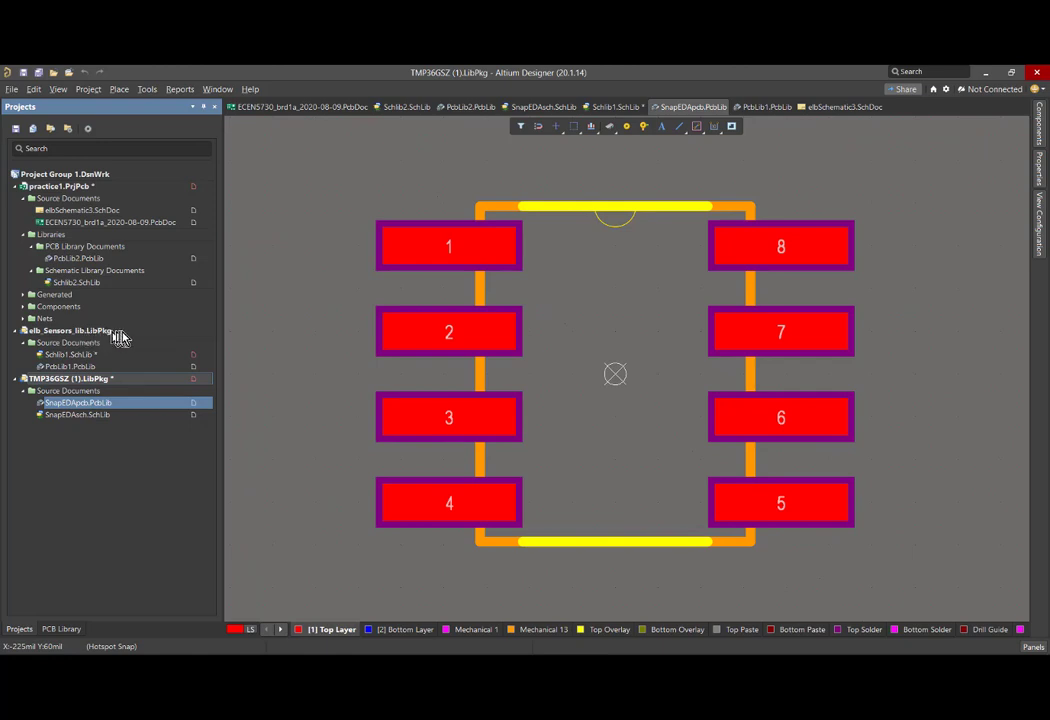
left_click(70, 366)
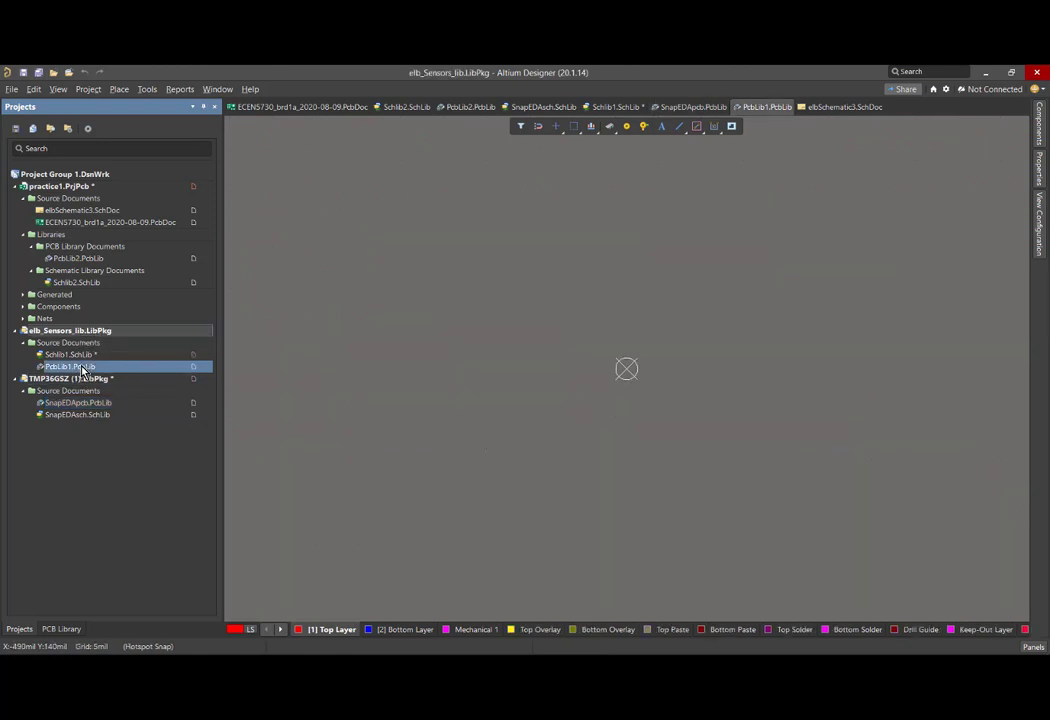
left_click(70, 630)
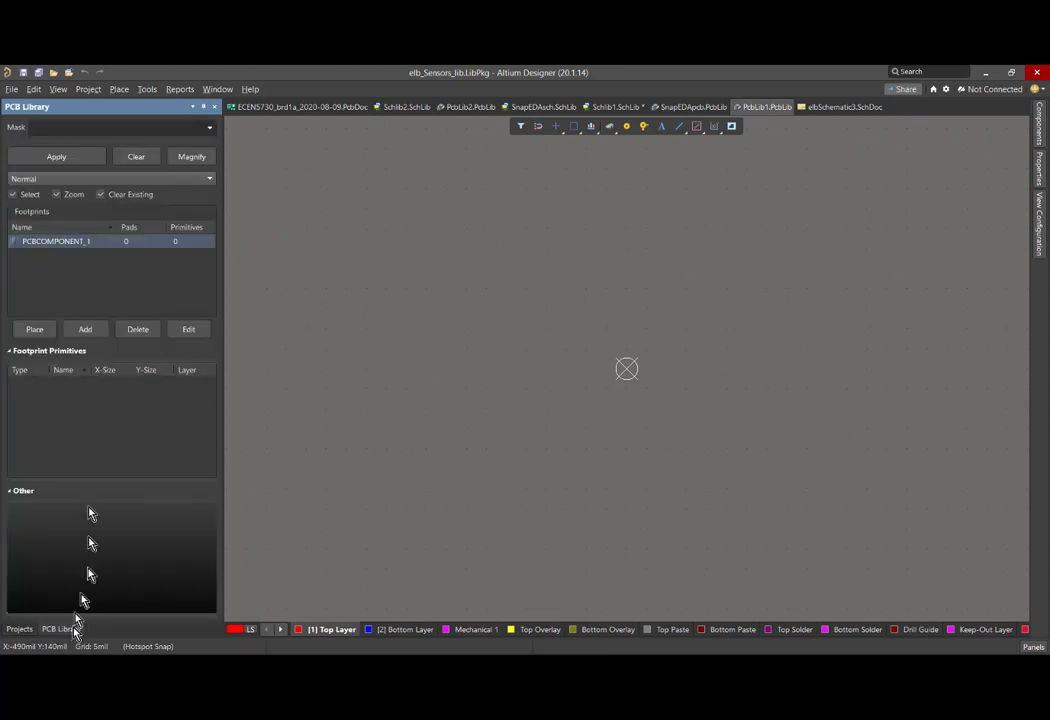
right_click(30, 263)
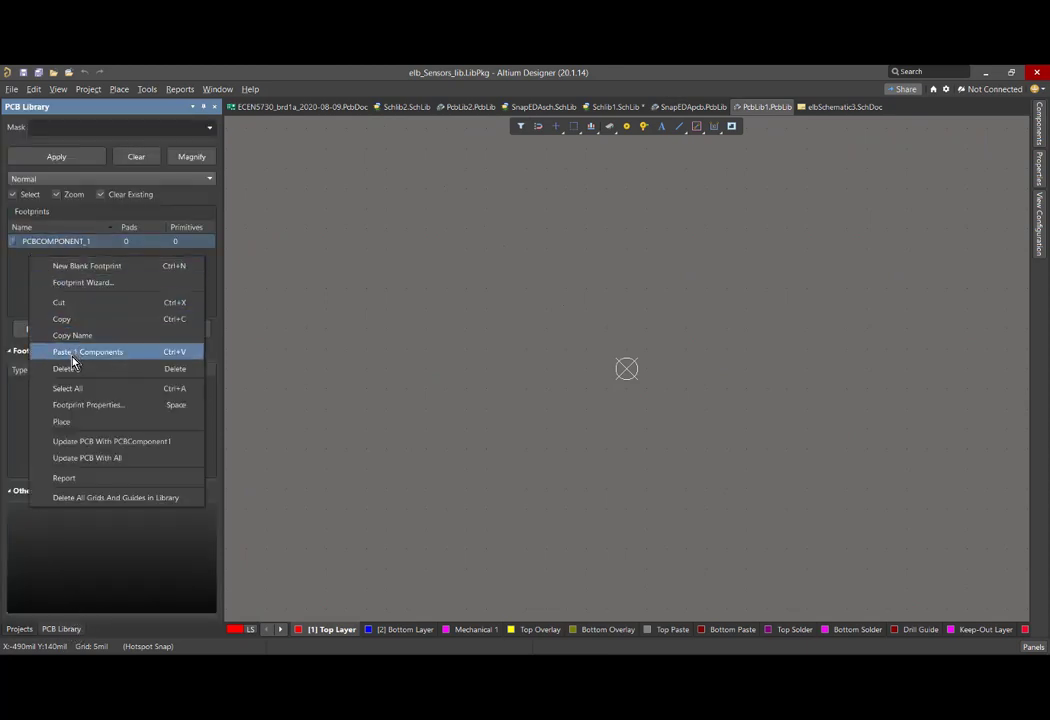
left_click(113, 353)
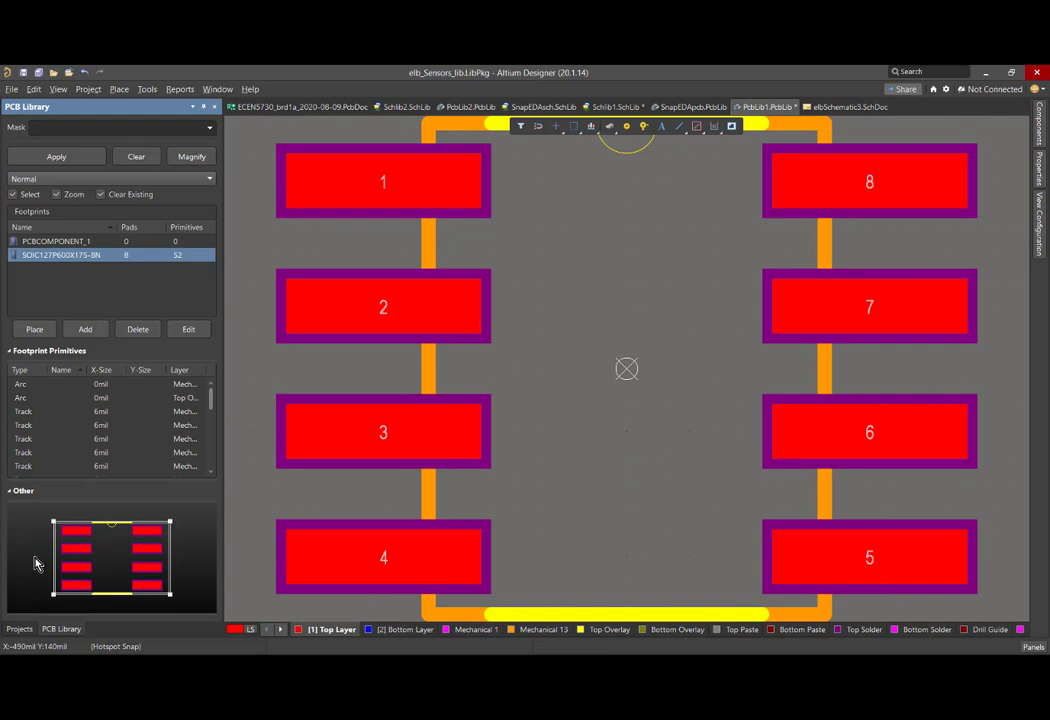
Save both Schlib1.SchLib and PcbLib1.PcbLib of the elb_Sensors_lib package.
left_click(20, 630)
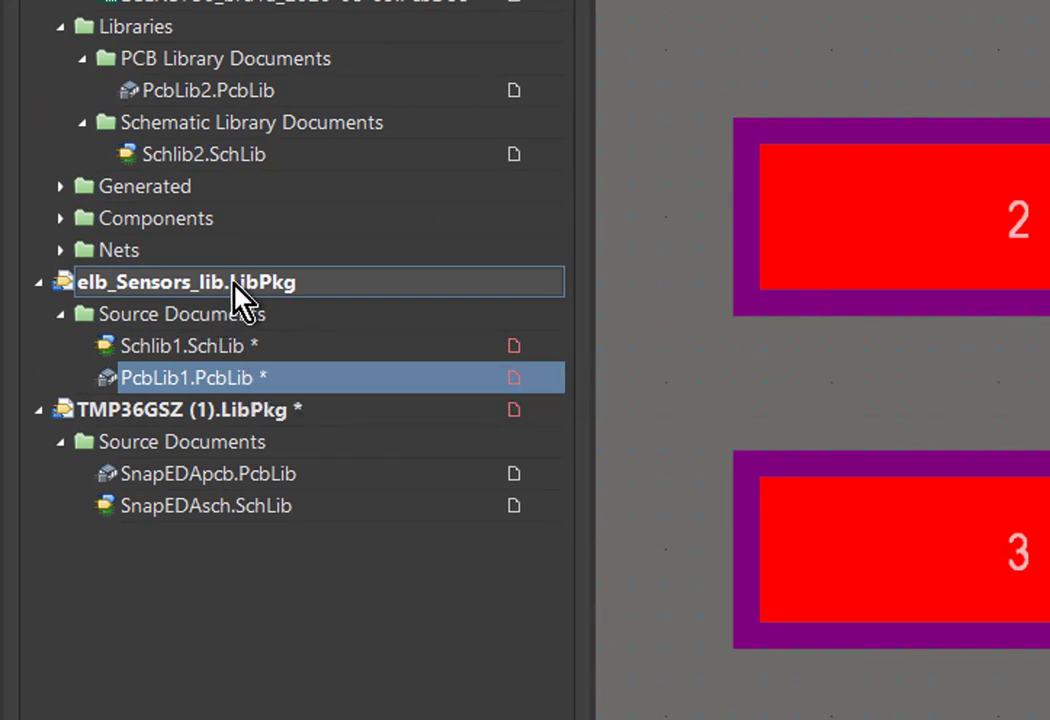
left_click(210, 347)
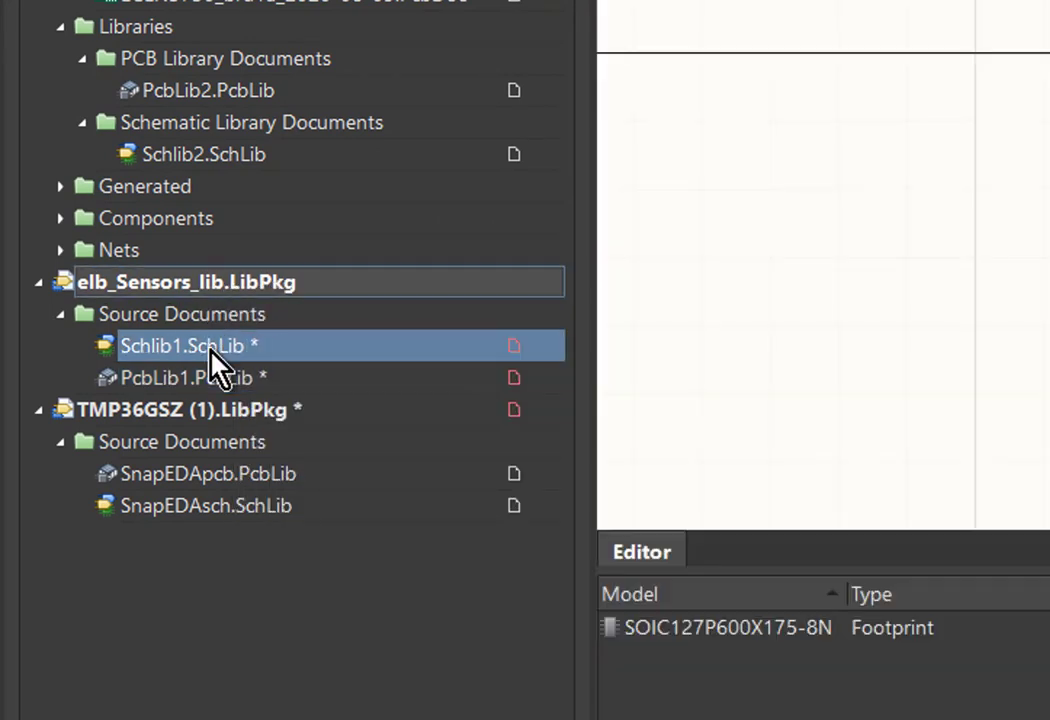
right_click(213, 350)
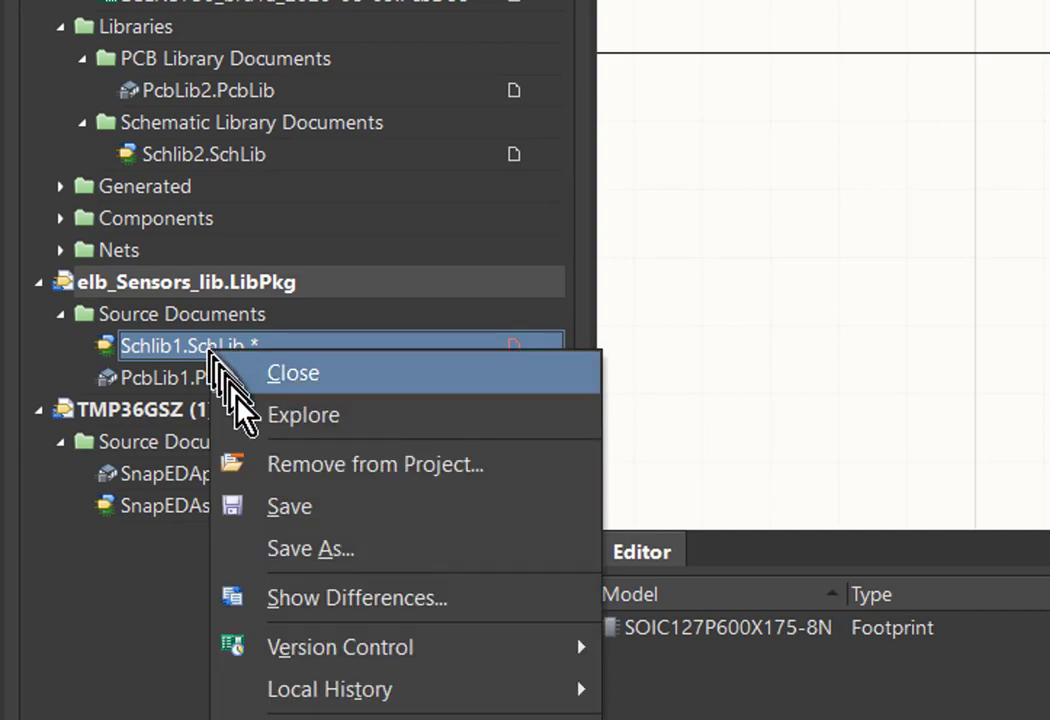
left_click(268, 505)
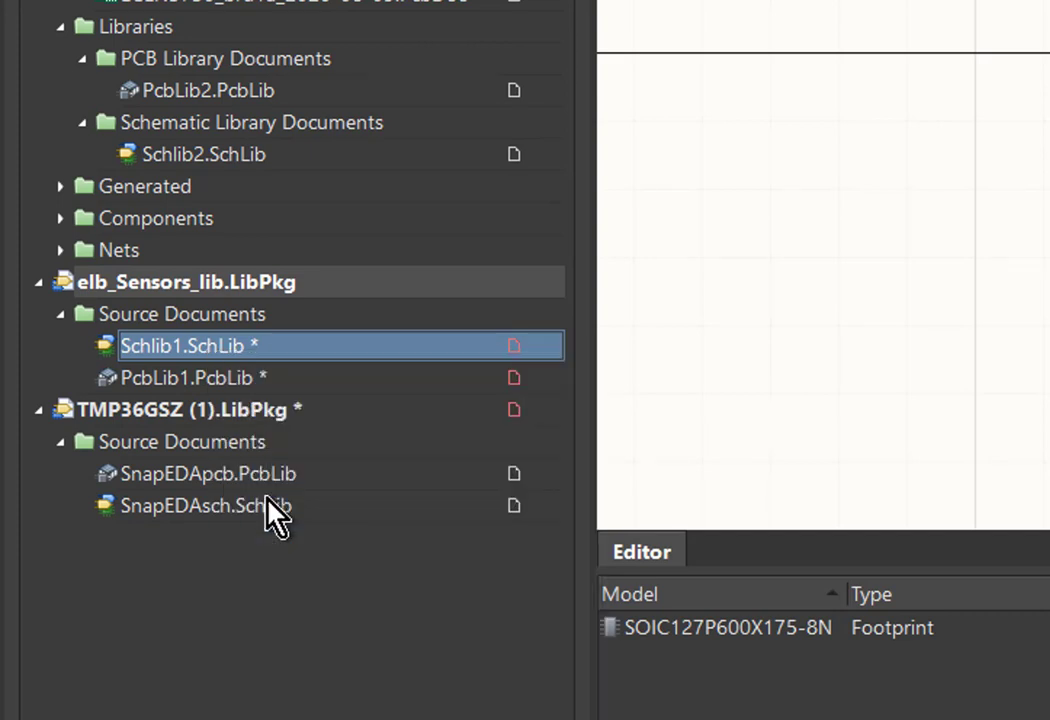
right_click(253, 389)
left_click(297, 545)
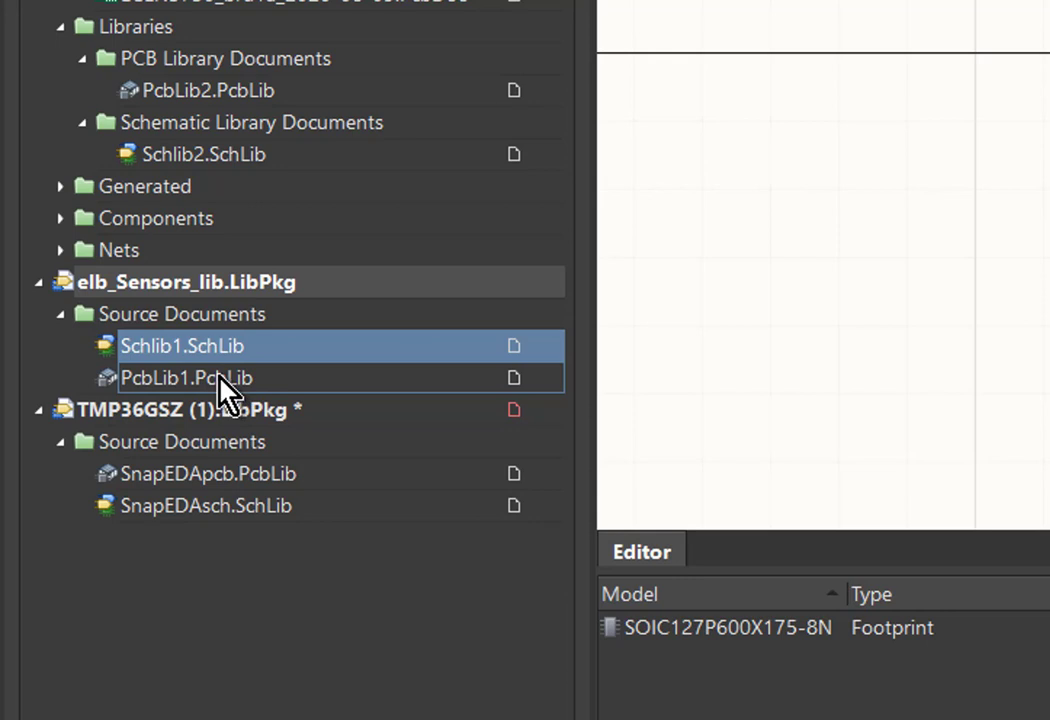
Set the PCB library of the TMP36GSZ symbol's SOIC127P600X175-8N footprint model in Schlib1.SchLib to Any.
left_click(197, 345)
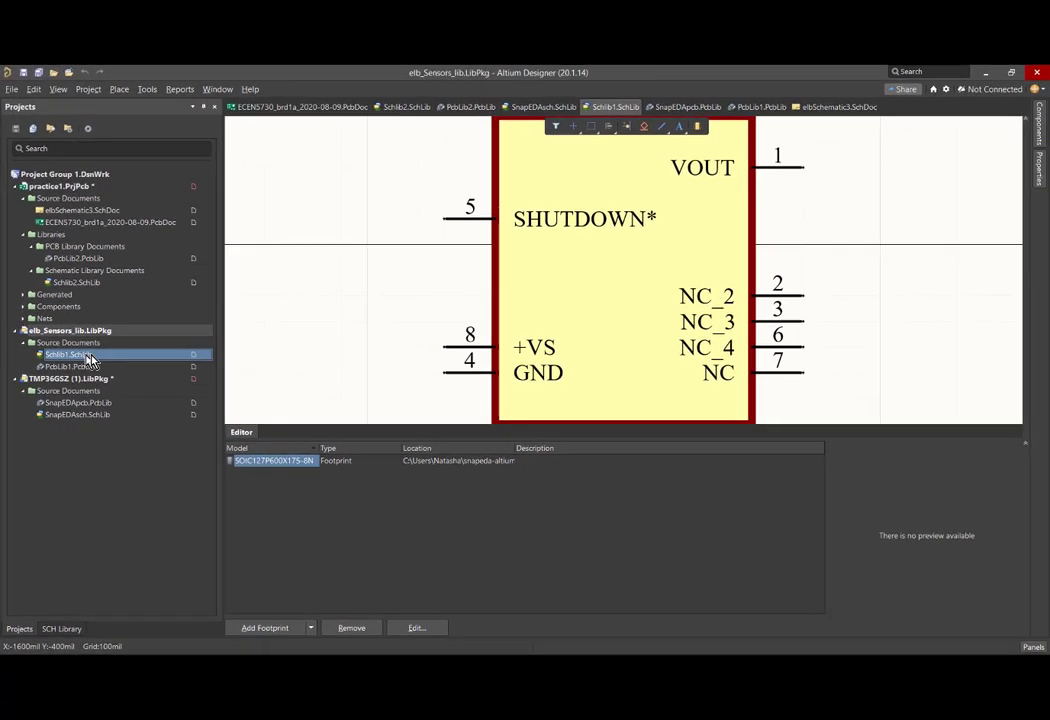
left_click(90, 367)
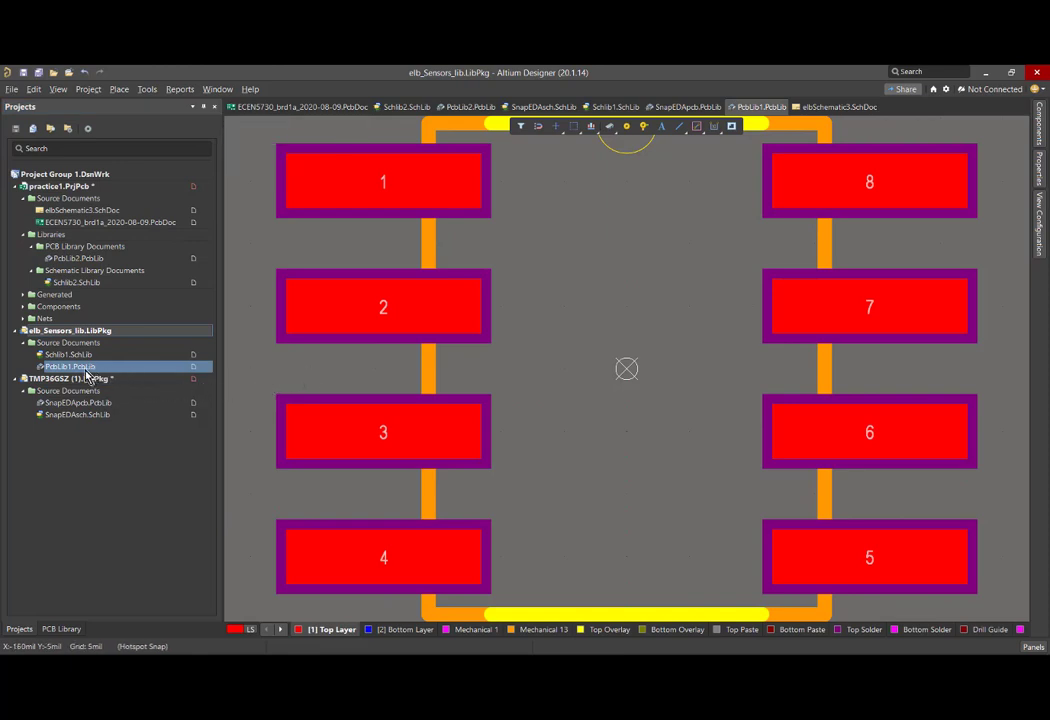
left_click(89, 355)
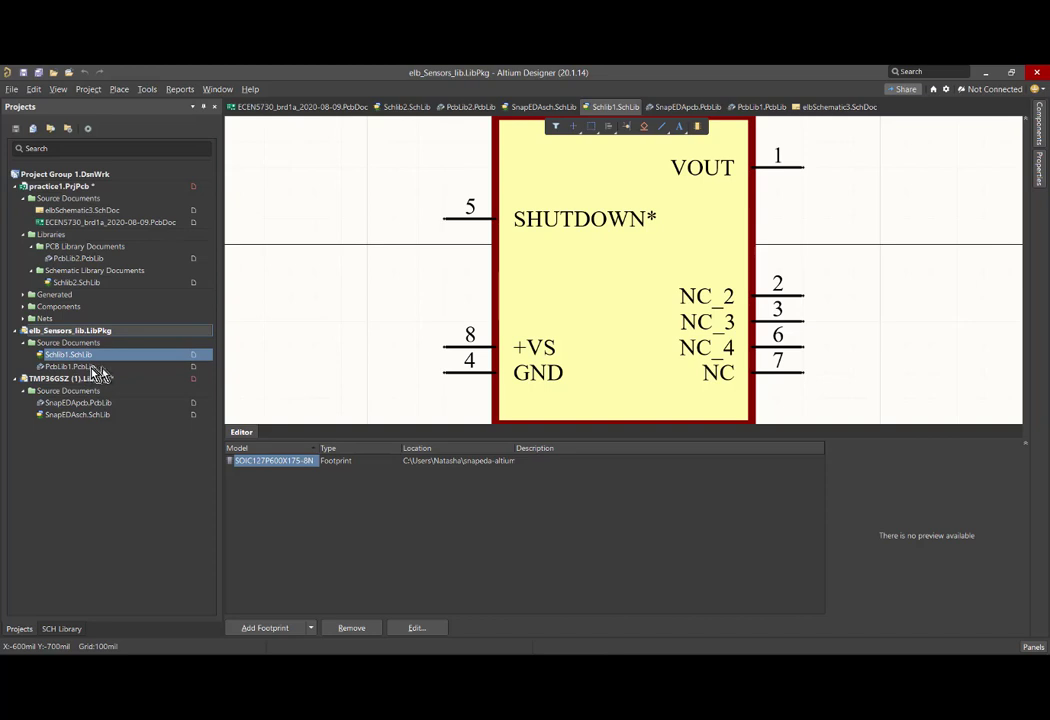
left_click(437, 629)
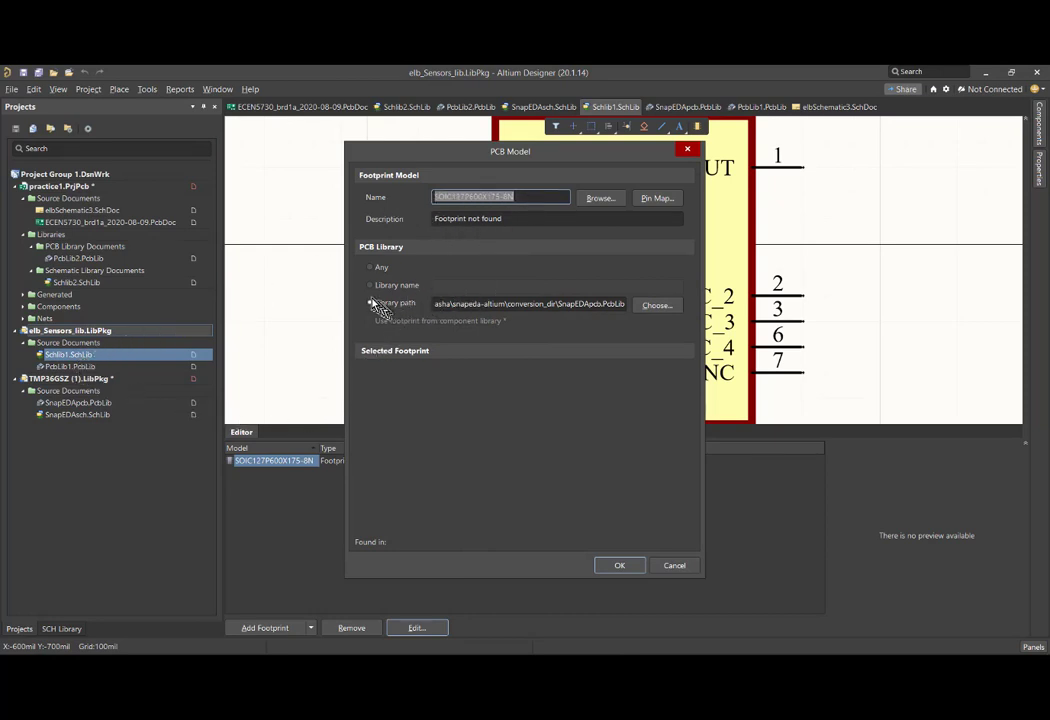
left_click(440, 303)
left_click(370, 268)
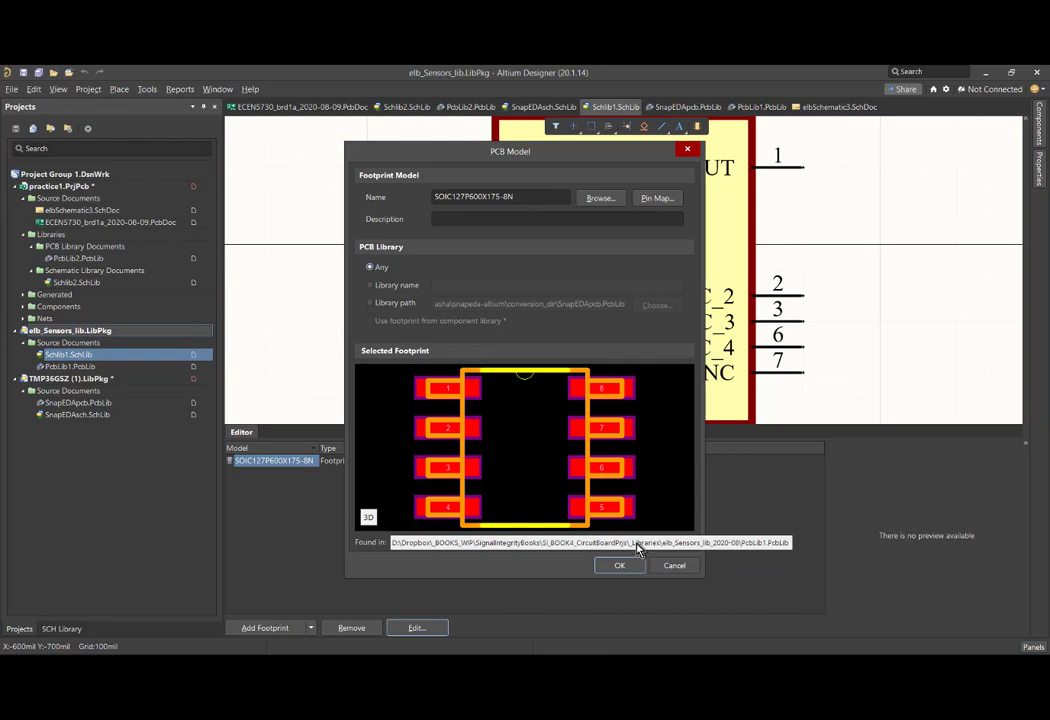
left_click(620, 566)
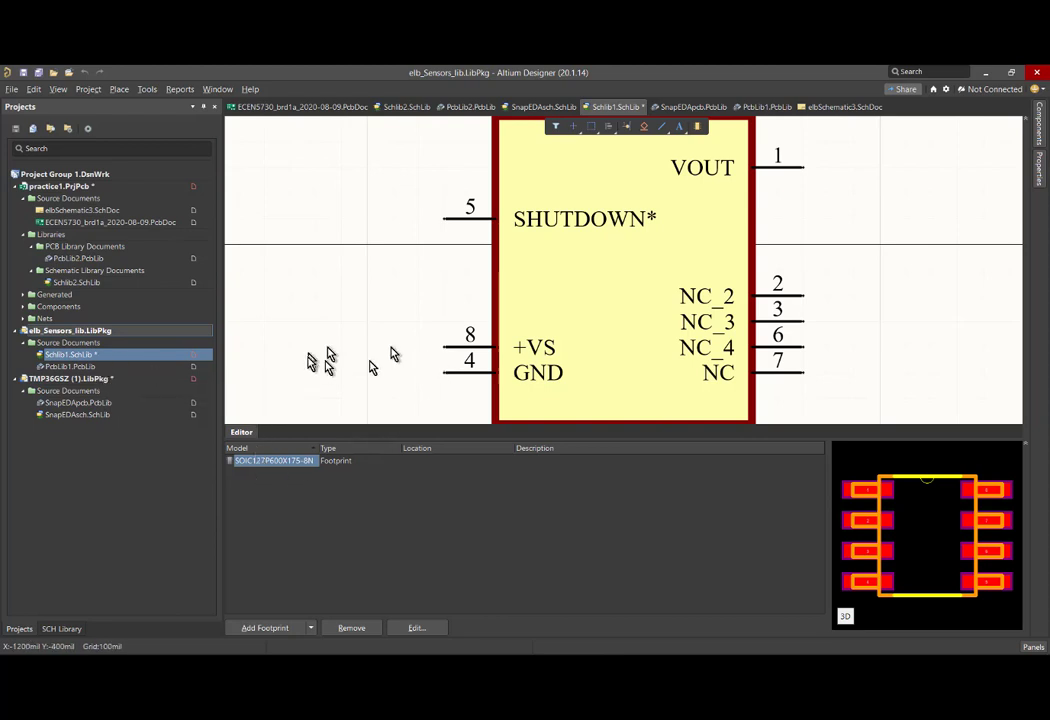
Save Schlib1.SchLib and check which library file the symbol's footprint model is found in, leaving its settings as they are.
right_click(99, 358)
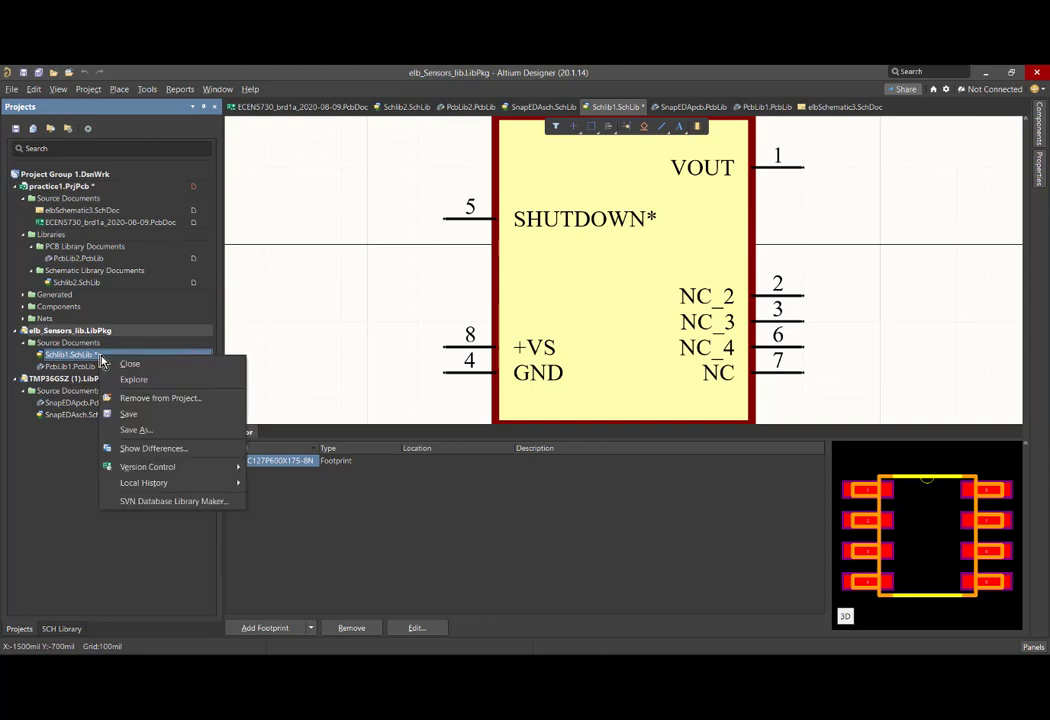
left_click(126, 413)
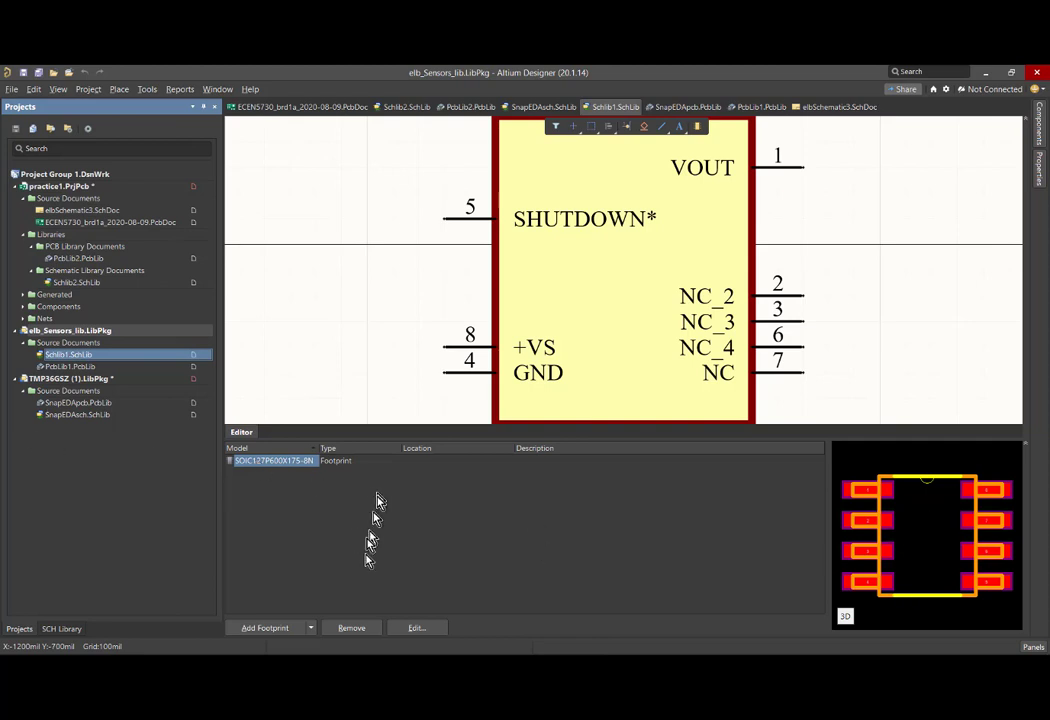
left_click(416, 628)
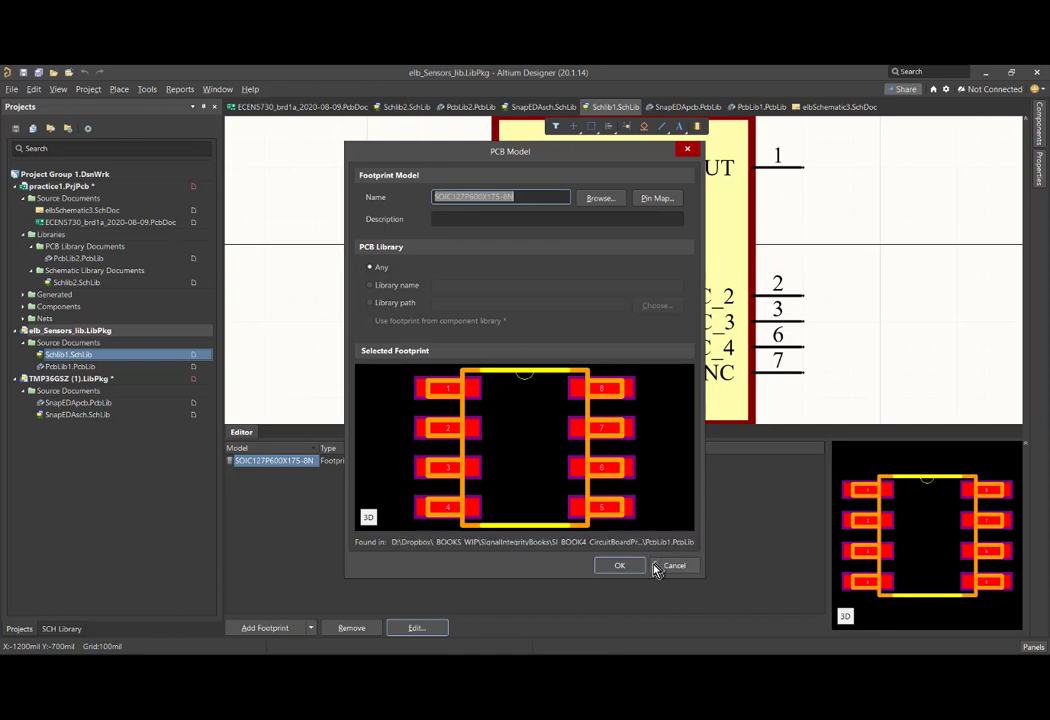
left_click(668, 565)
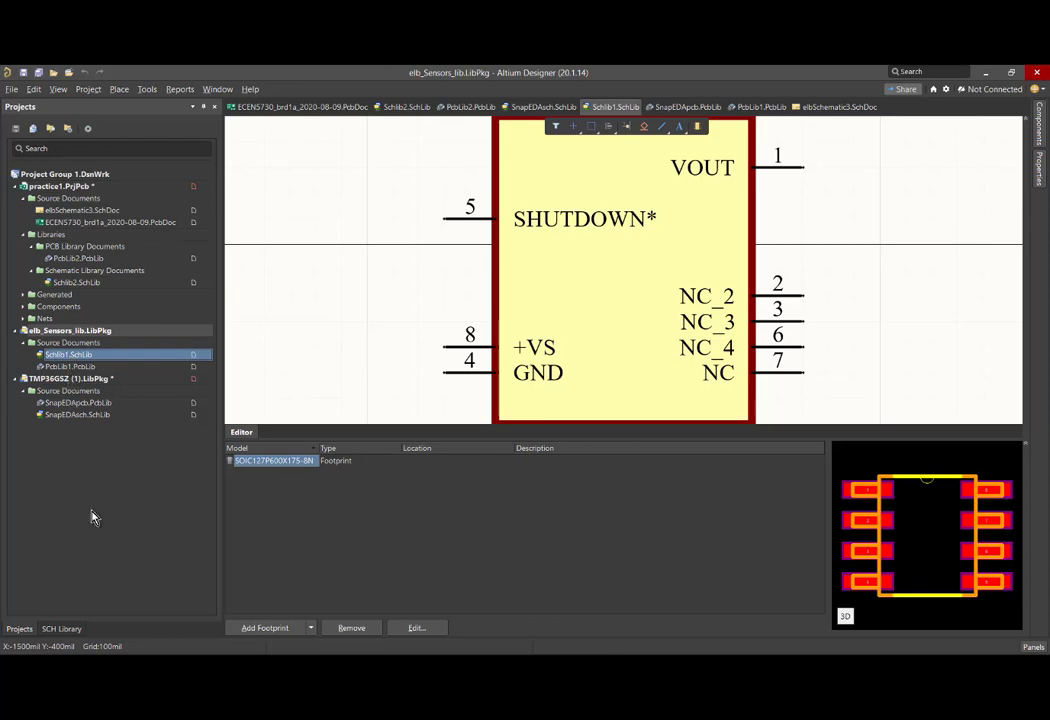
Switch to SnapEDA in the browser and search for the part ads1115.
key("alt+Tab")
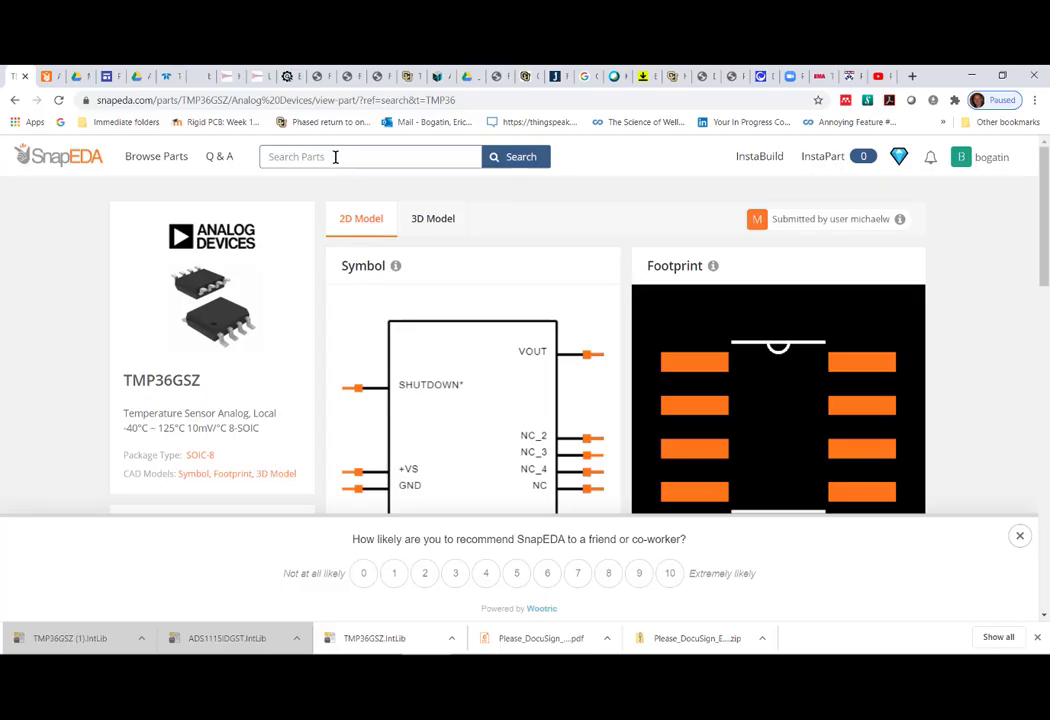
left_click(335, 157)
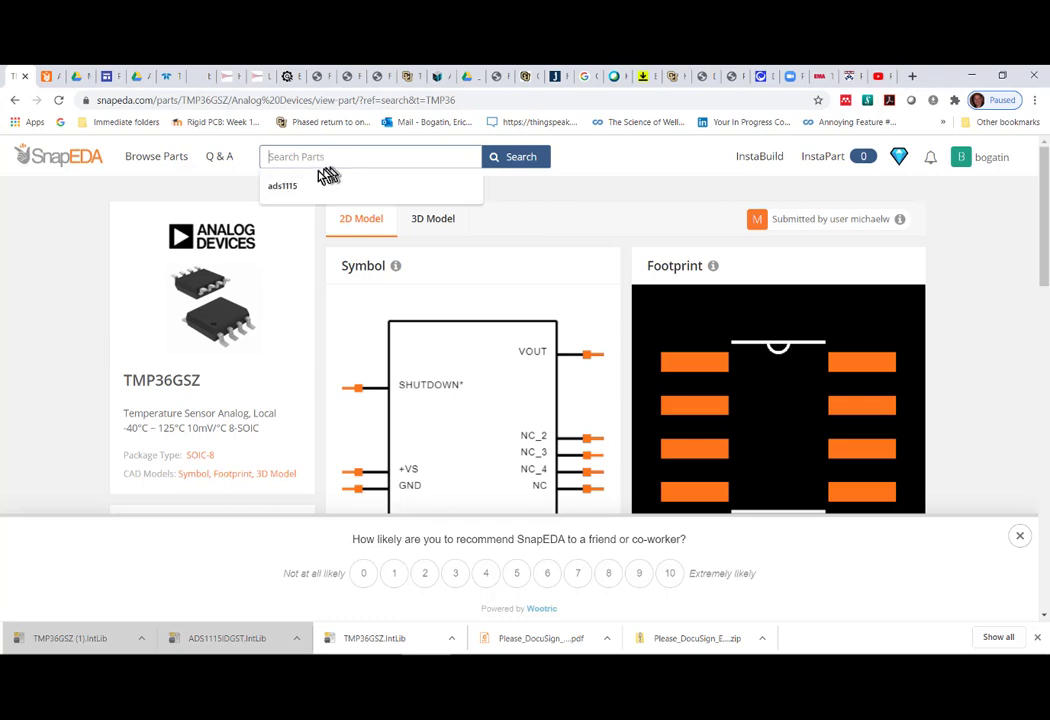
left_click(300, 190)
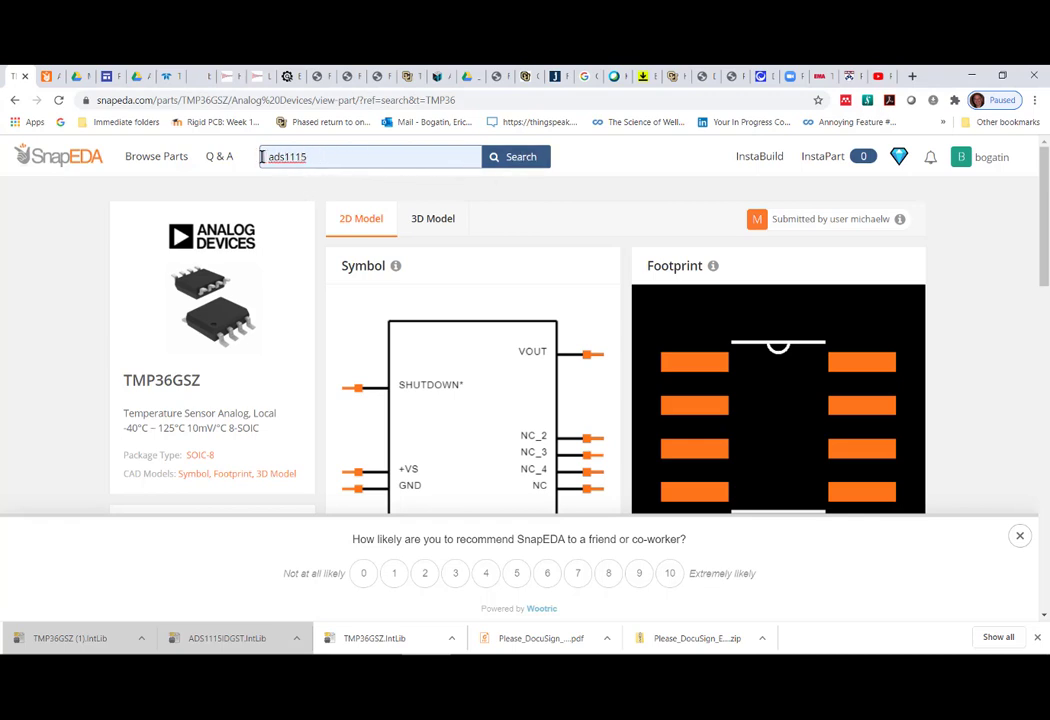
left_click(513, 160)
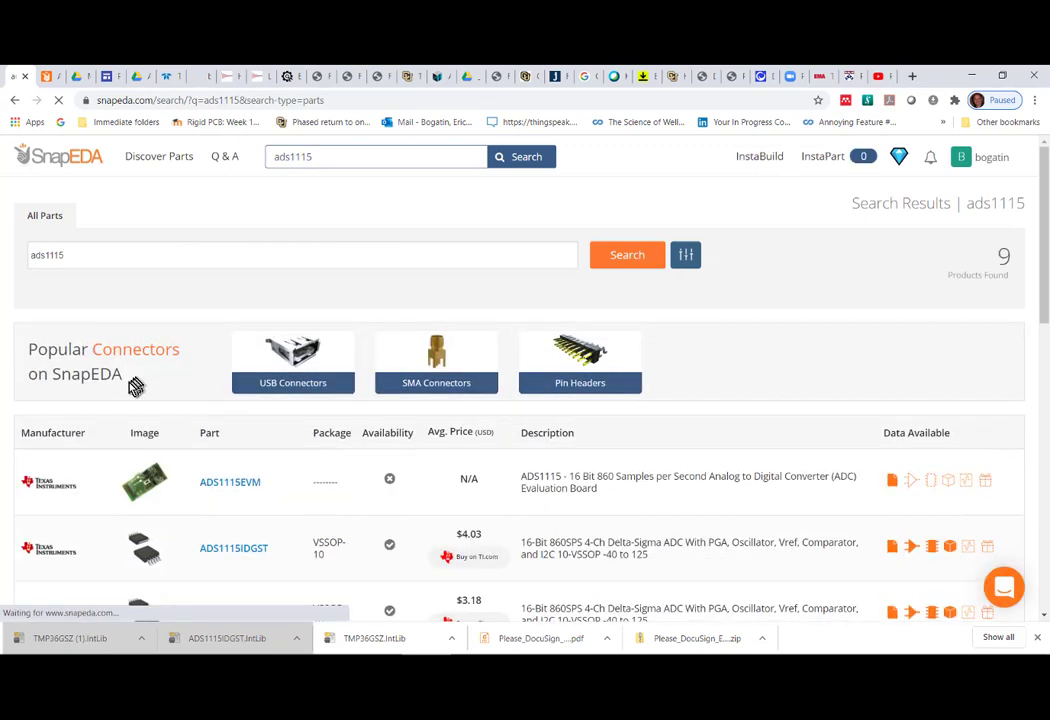
Compare the package types among the search results and open the part page of the VSSOP-10 ADS1115IDGSR.
scroll(225, 465, "down", 1)
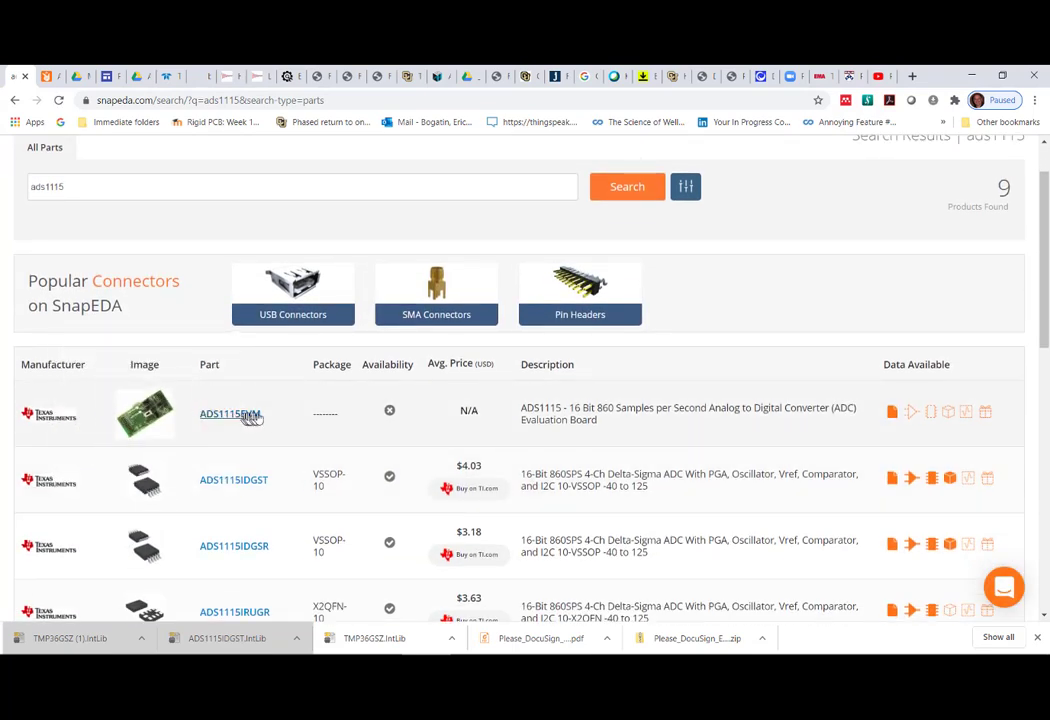
scroll(279, 443, "down", 2)
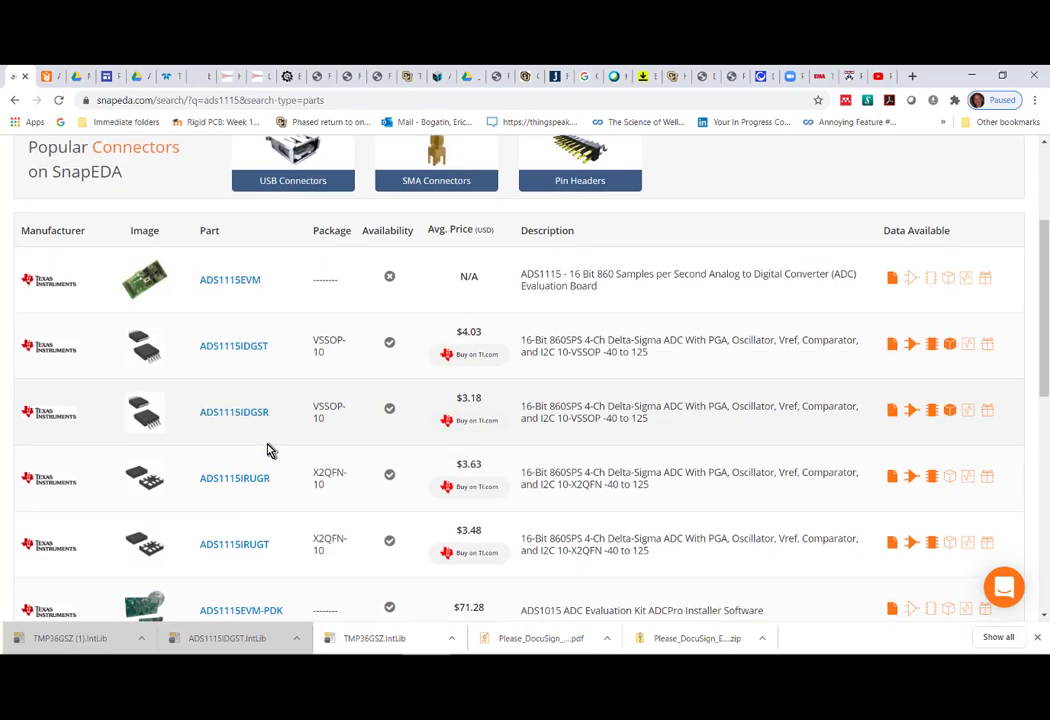
mouse_move(145, 472)
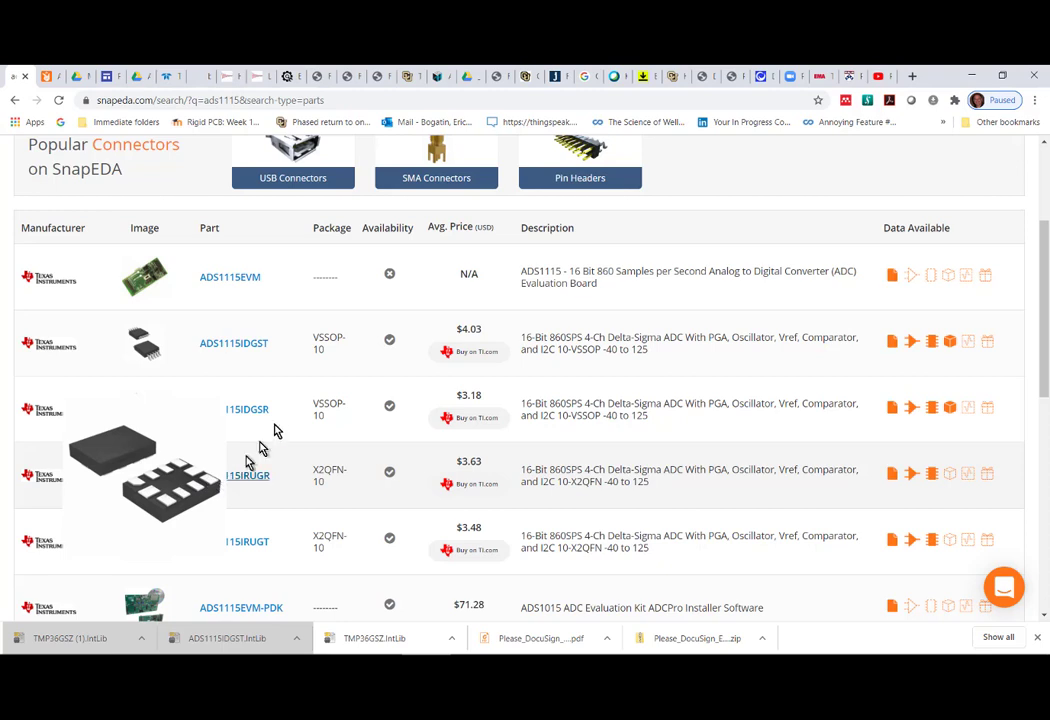
mouse_move(146, 350)
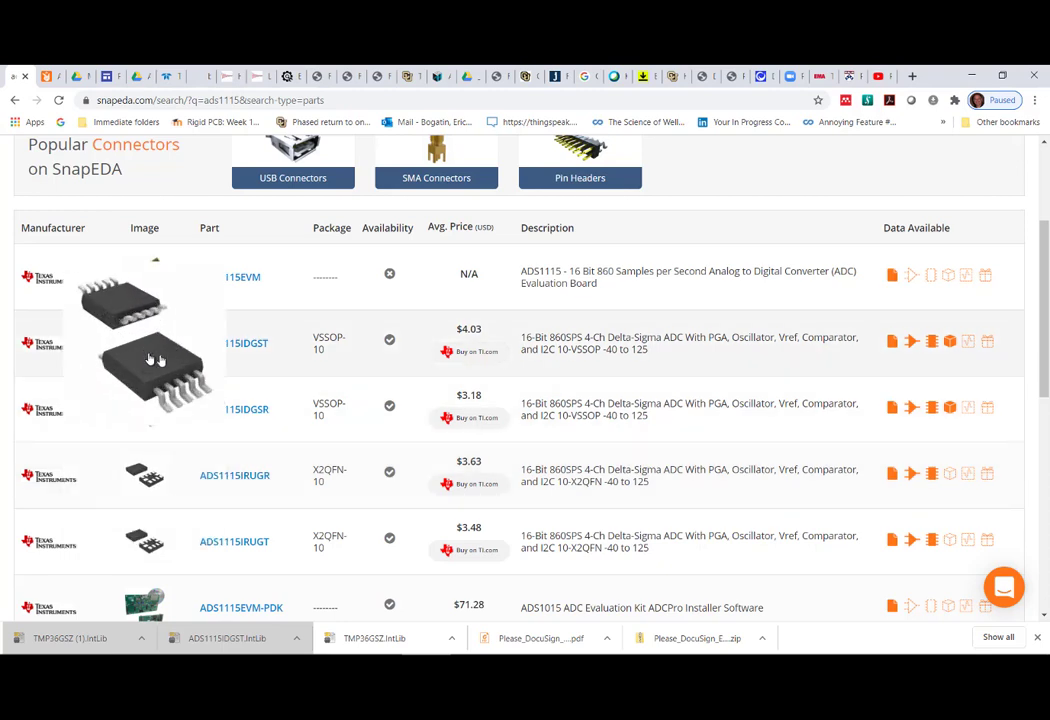
mouse_move(160, 425)
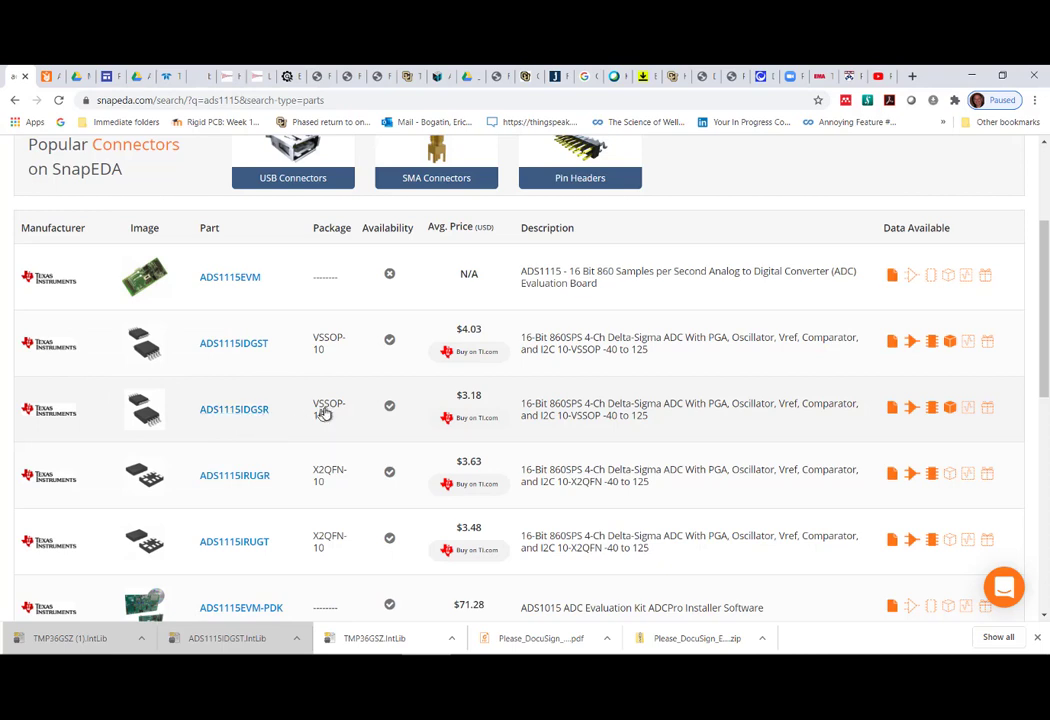
mouse_move(97, 410)
left_click(219, 417)
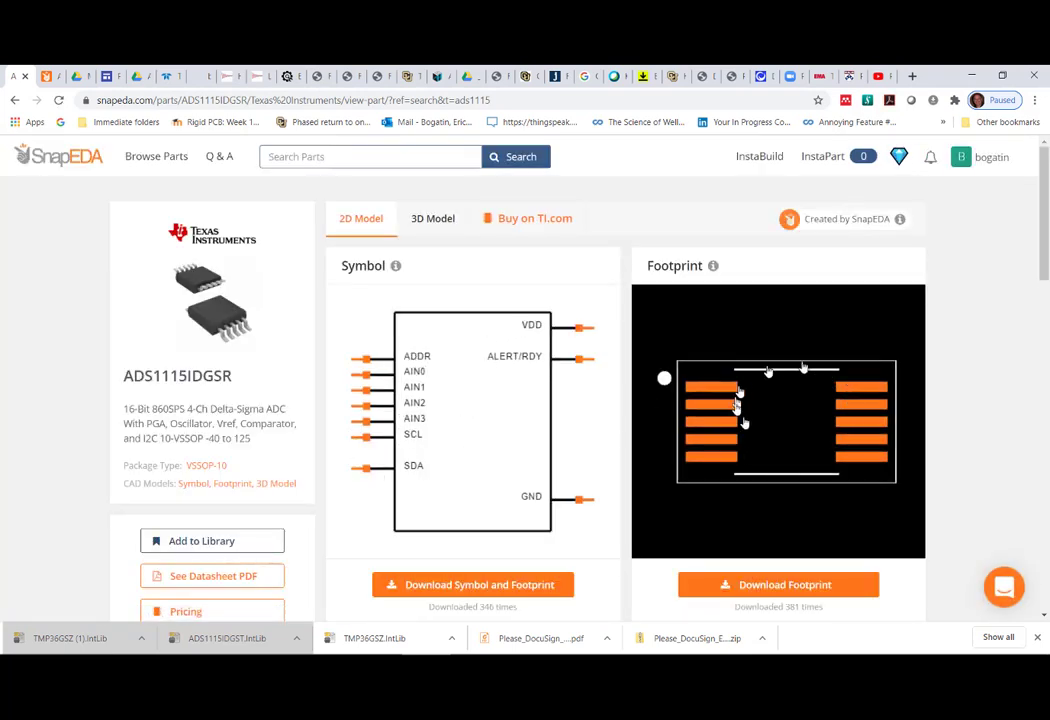
Download the ADS1115IDGSR symbol and footprint in Altium format and extract the sources of the downloaded integrated library in Altium Designer.
scroll(817, 471, "down", 2)
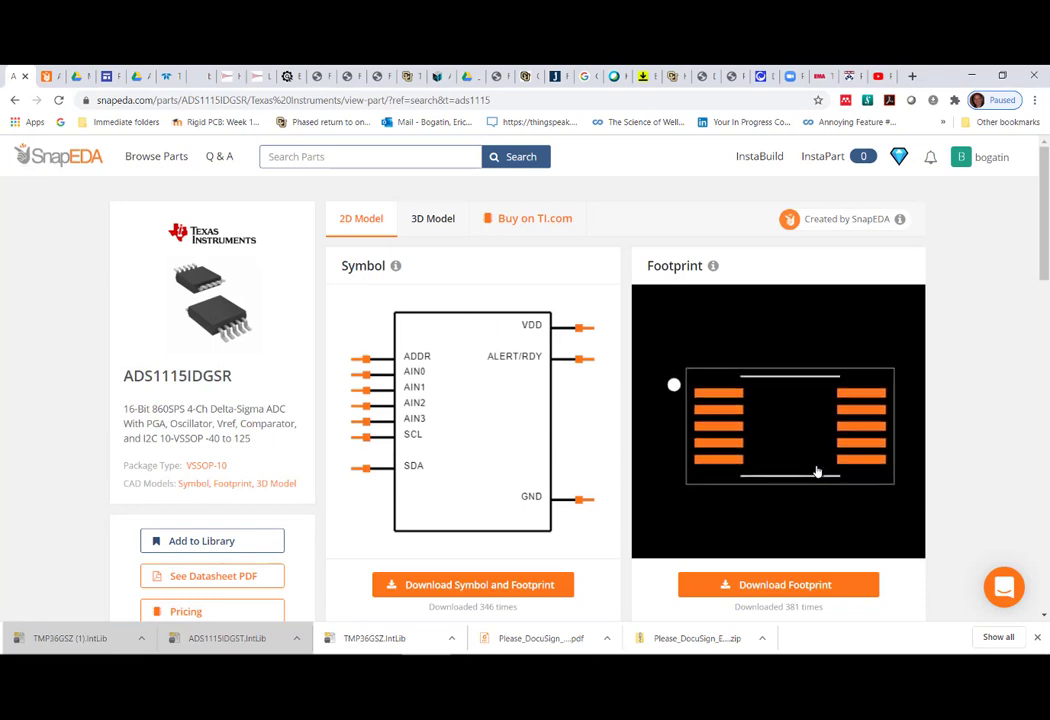
scroll(617, 533, "down", 1)
scroll(617, 533, "down", 2)
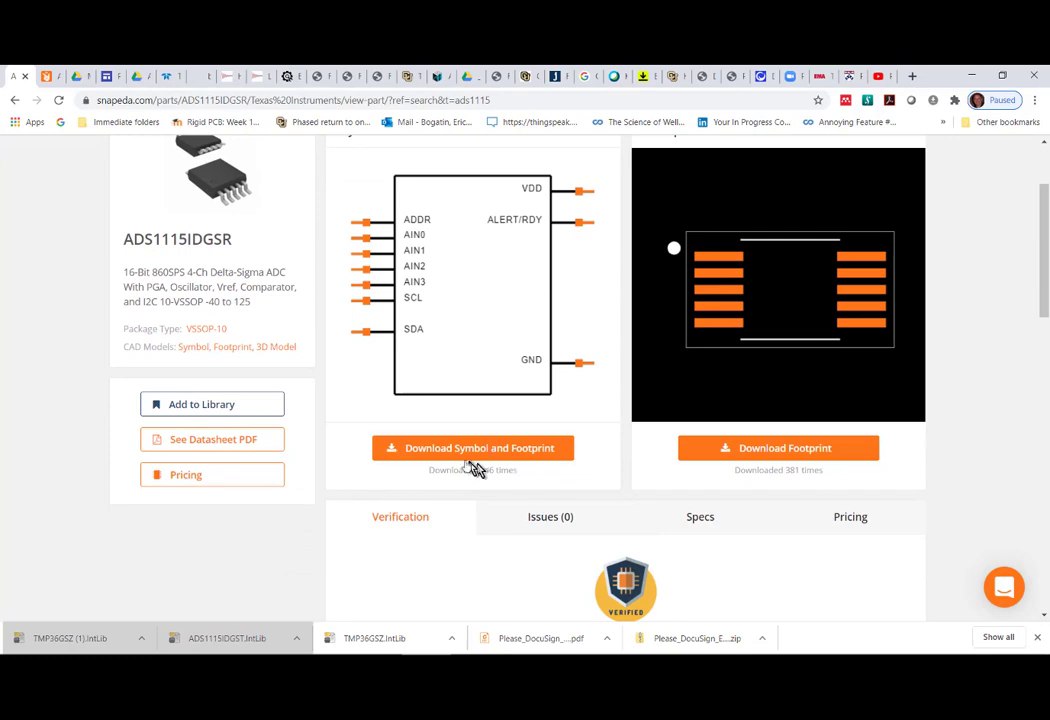
left_click(436, 452)
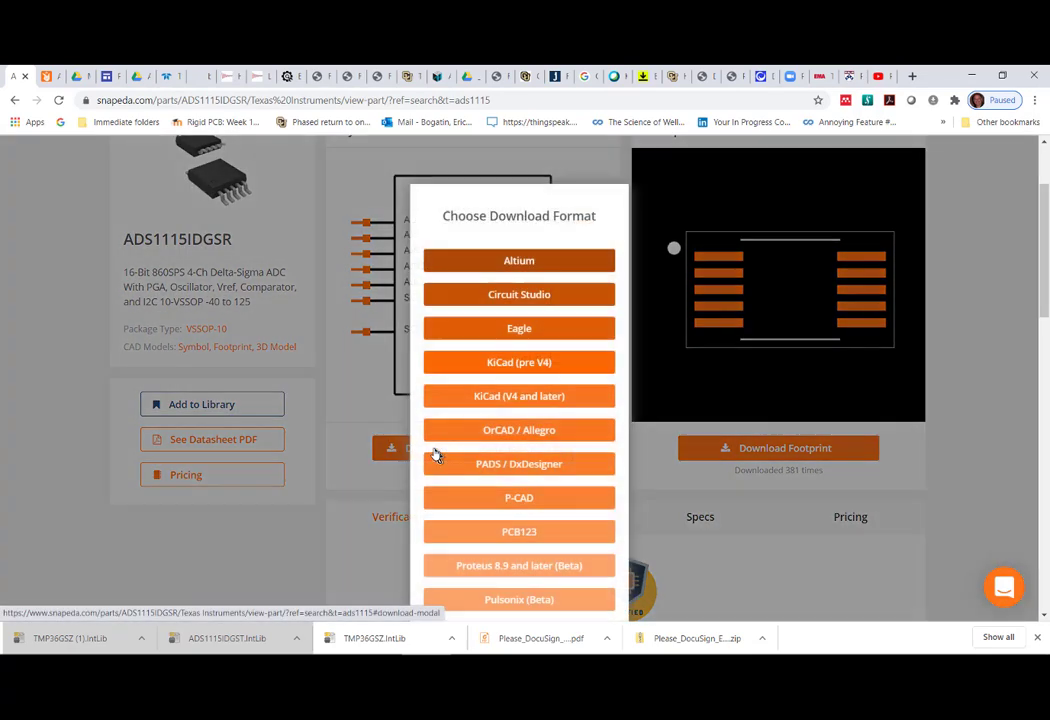
left_click(498, 259)
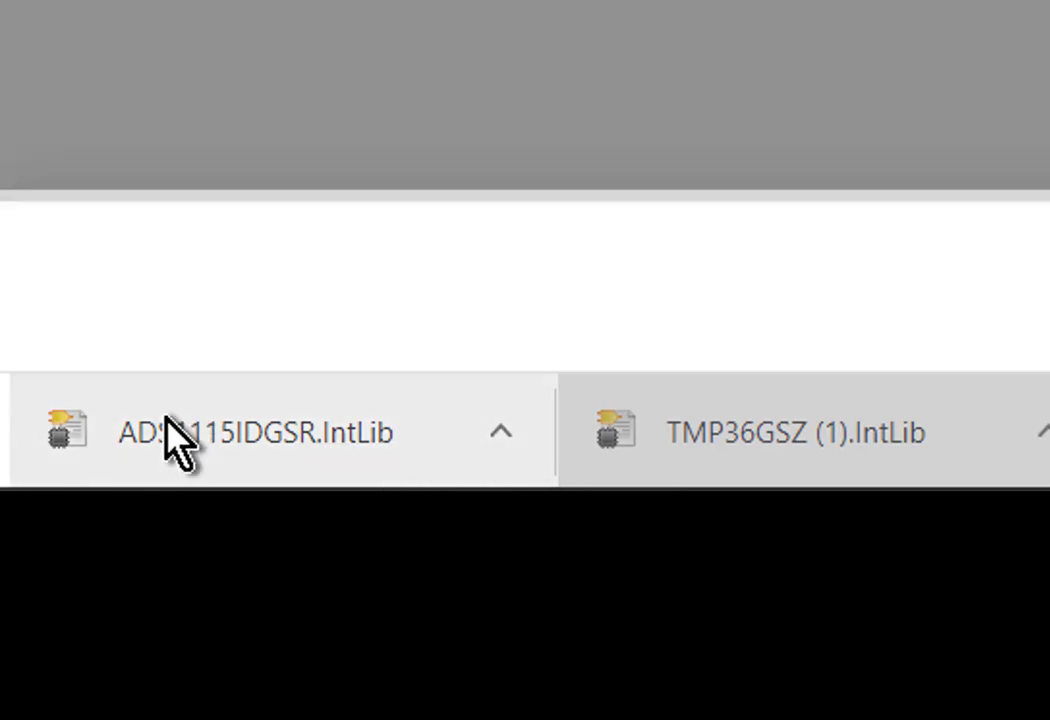
left_click(167, 420)
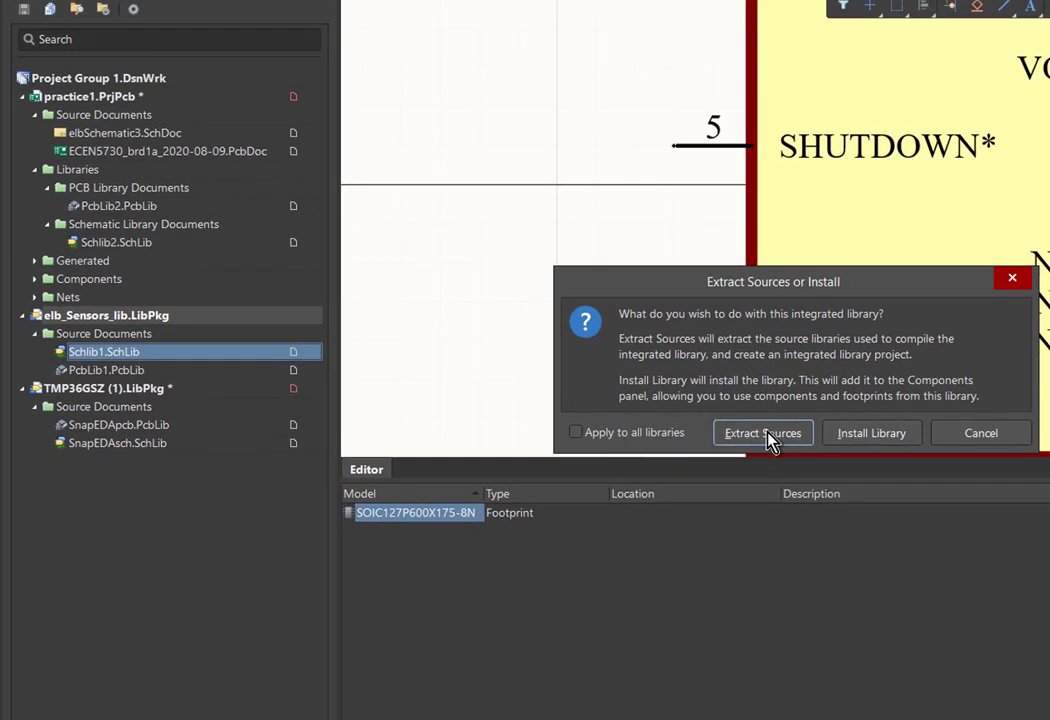
left_click(752, 434)
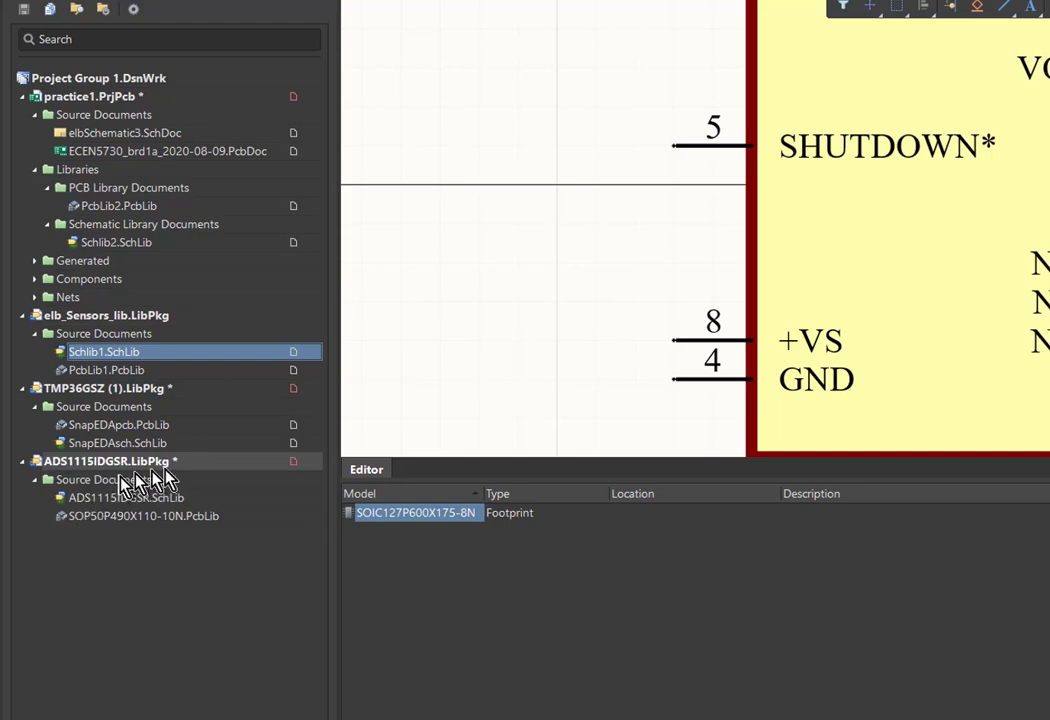
Close the TMP36GSZ (1).LibPkg project without saving its changes.
right_click(88, 392)
right_click(99, 389)
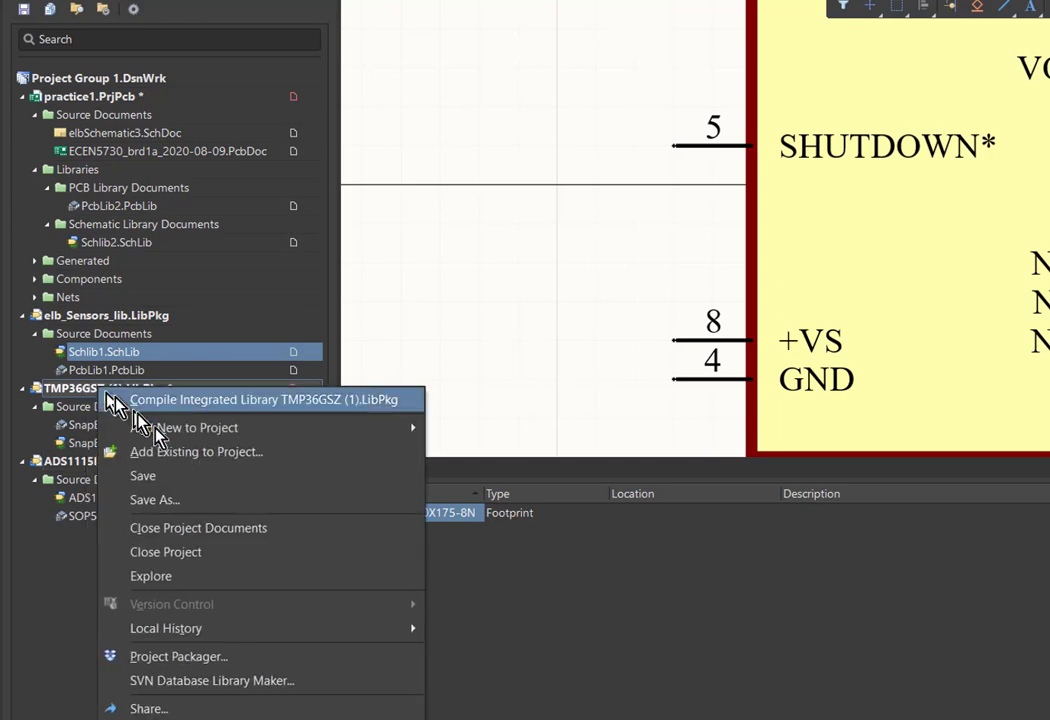
left_click(211, 553)
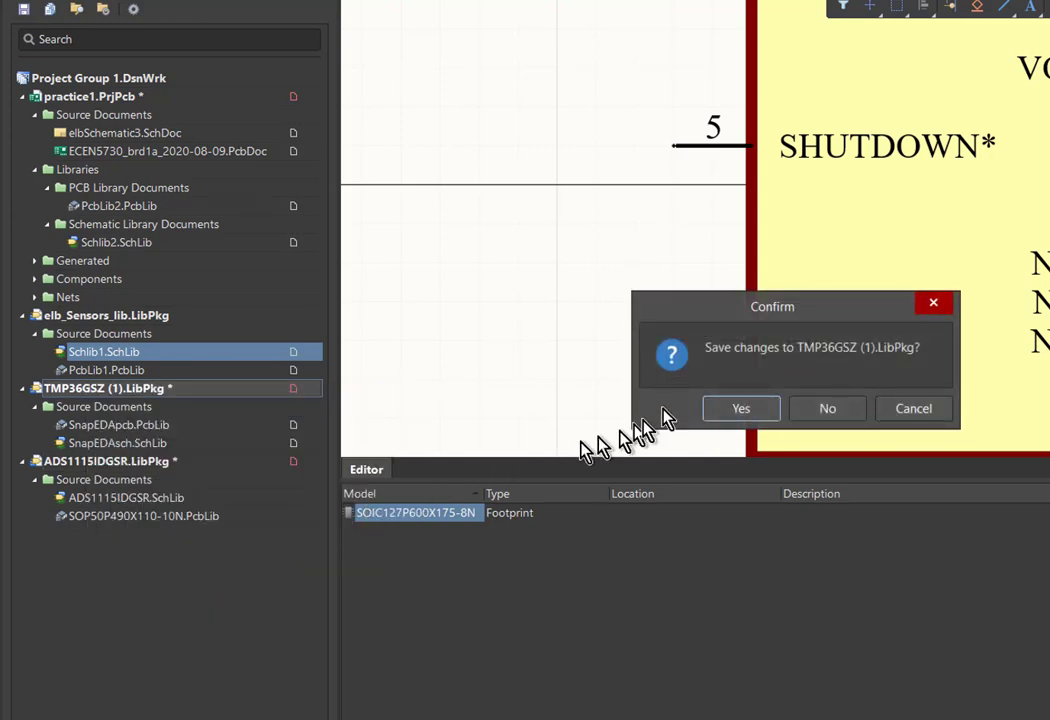
left_click(829, 410)
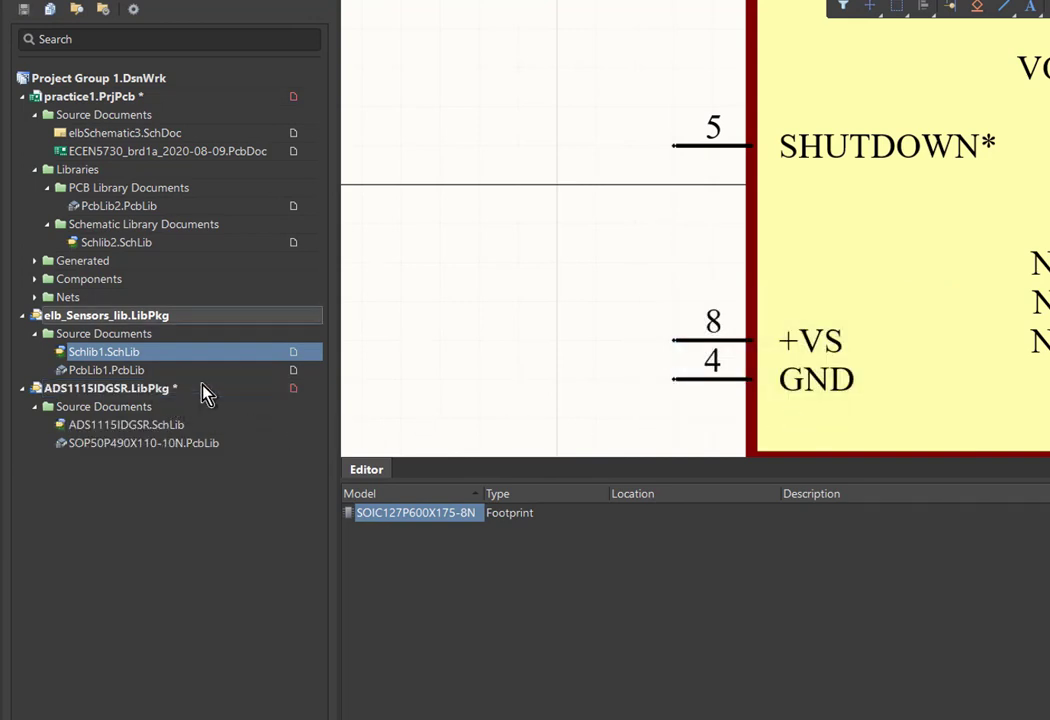
Open the source libraries of ADS1115IDGSR.LibPkg and copy the SOP50P490X110-10N footprint from its PCB library.
left_click(125, 432)
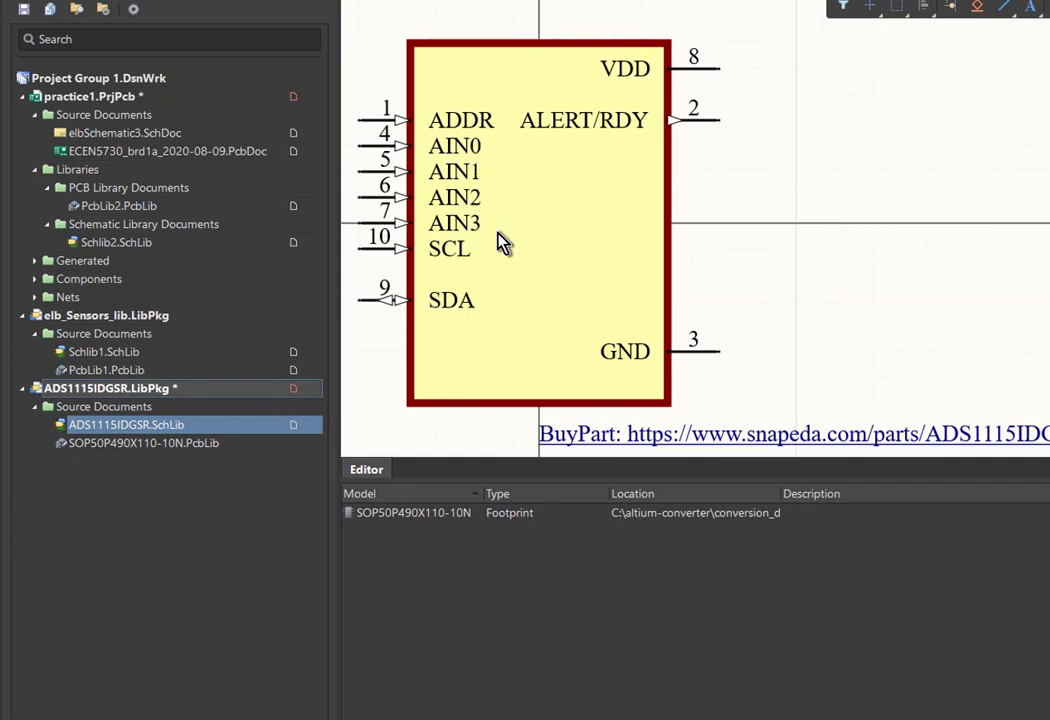
double_click(107, 455)
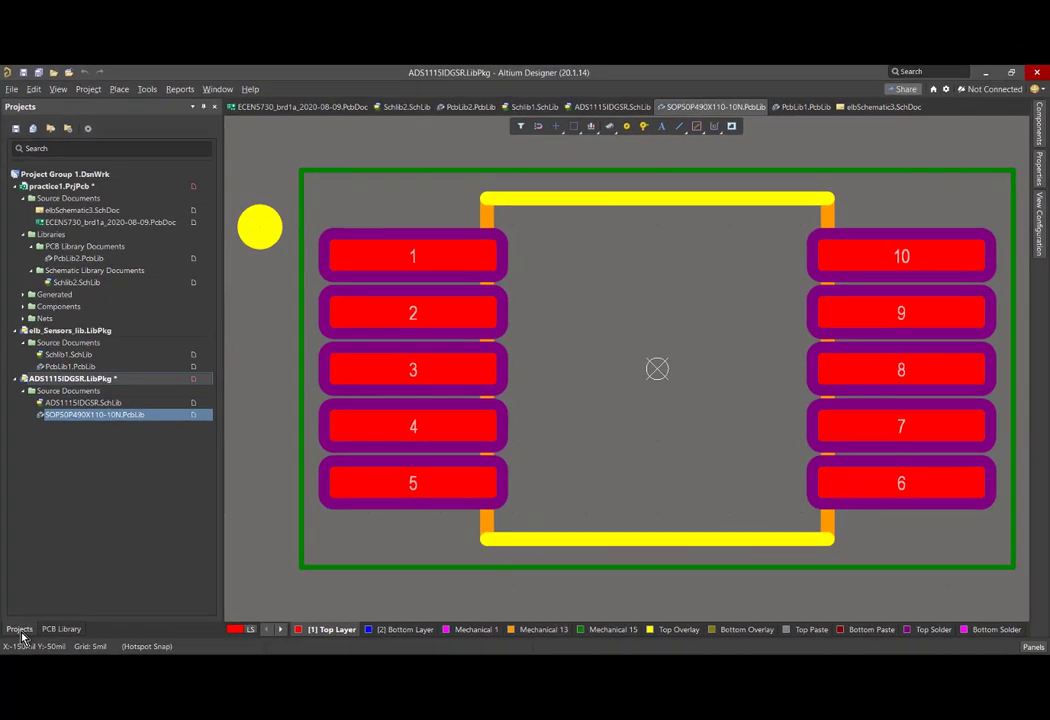
left_click(20, 629)
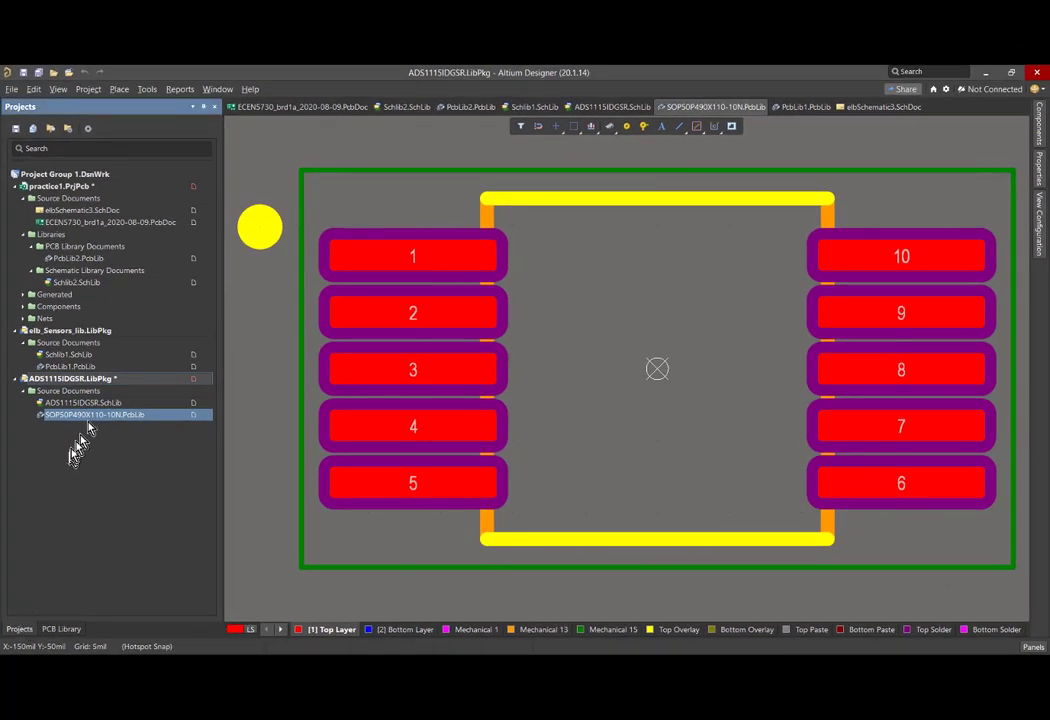
left_click(62, 629)
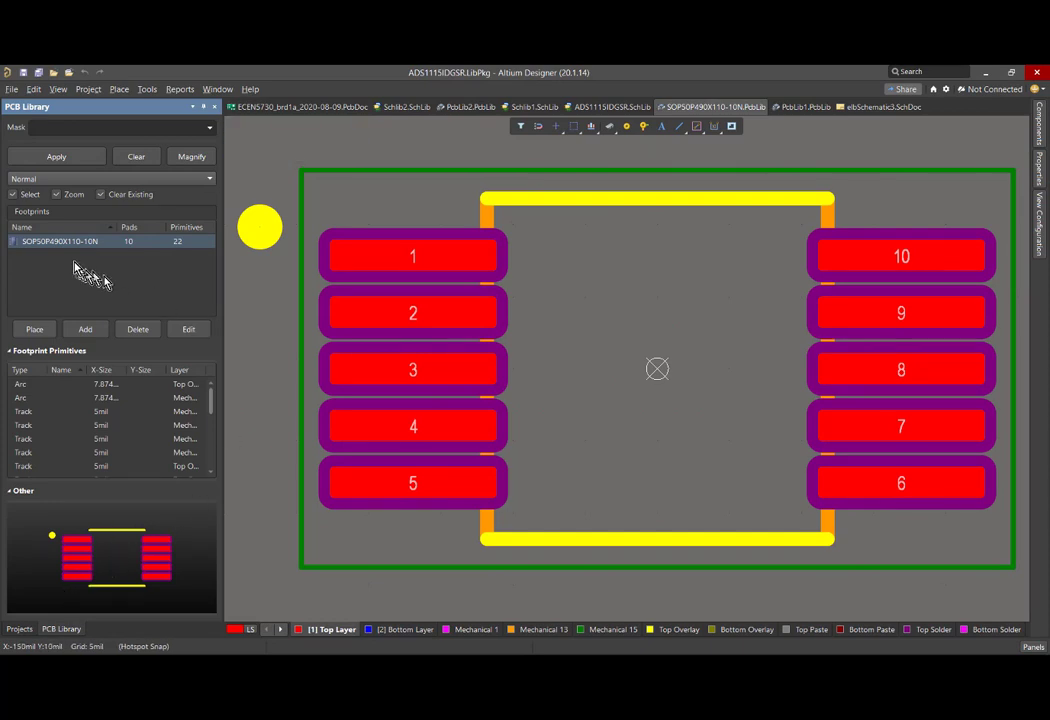
left_click(42, 245)
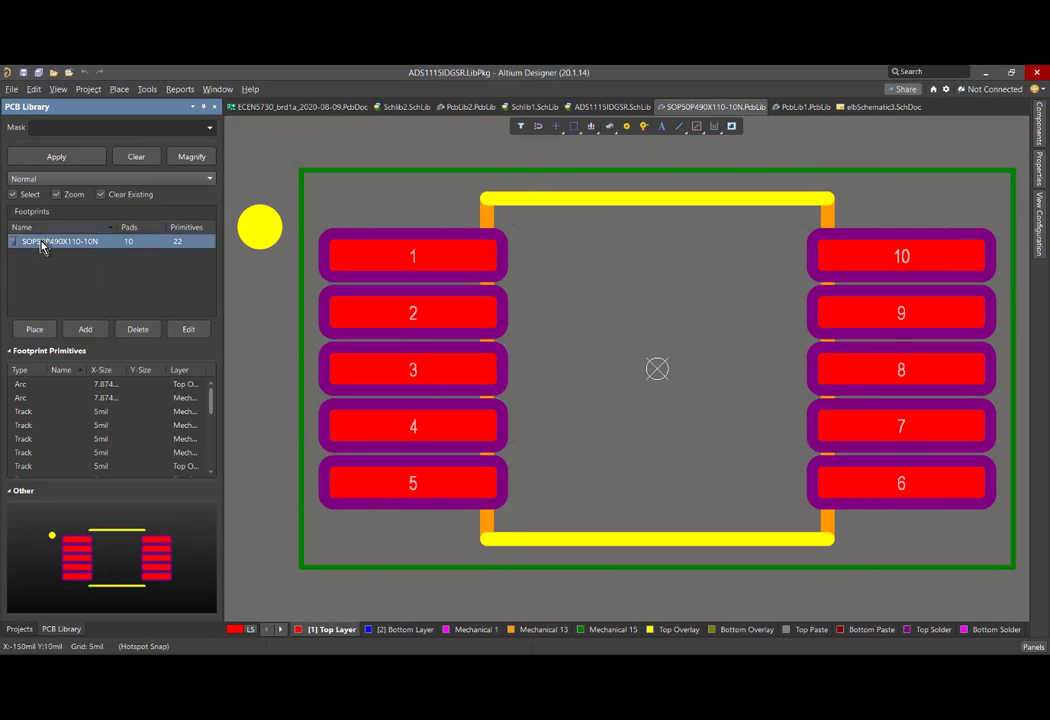
right_click(42, 247)
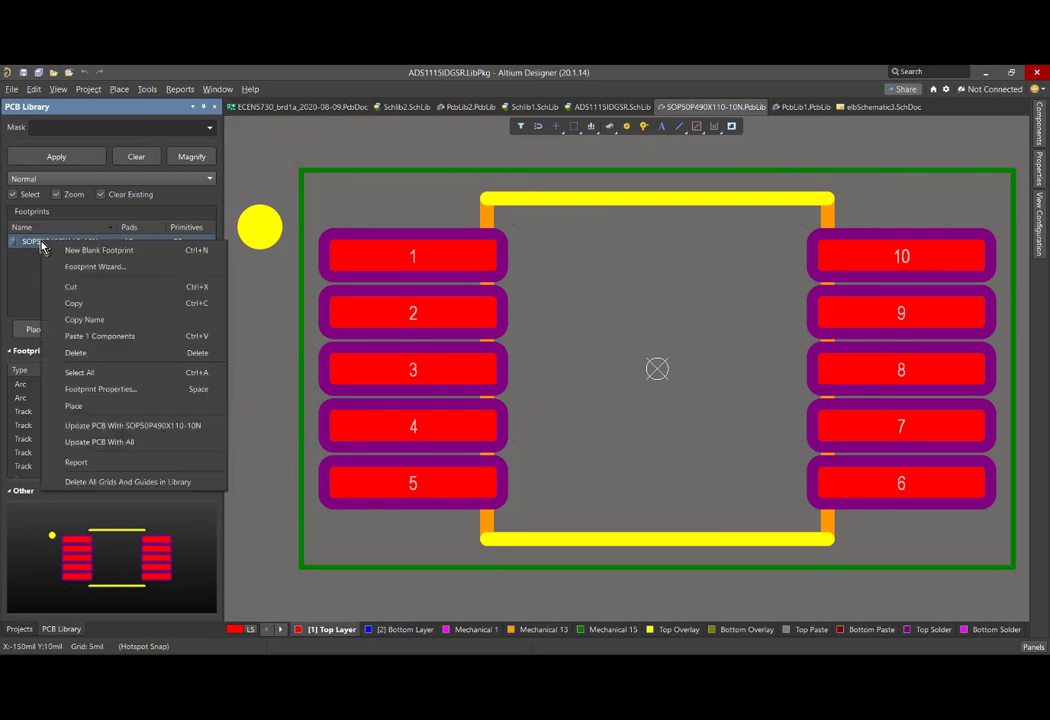
left_click(70, 305)
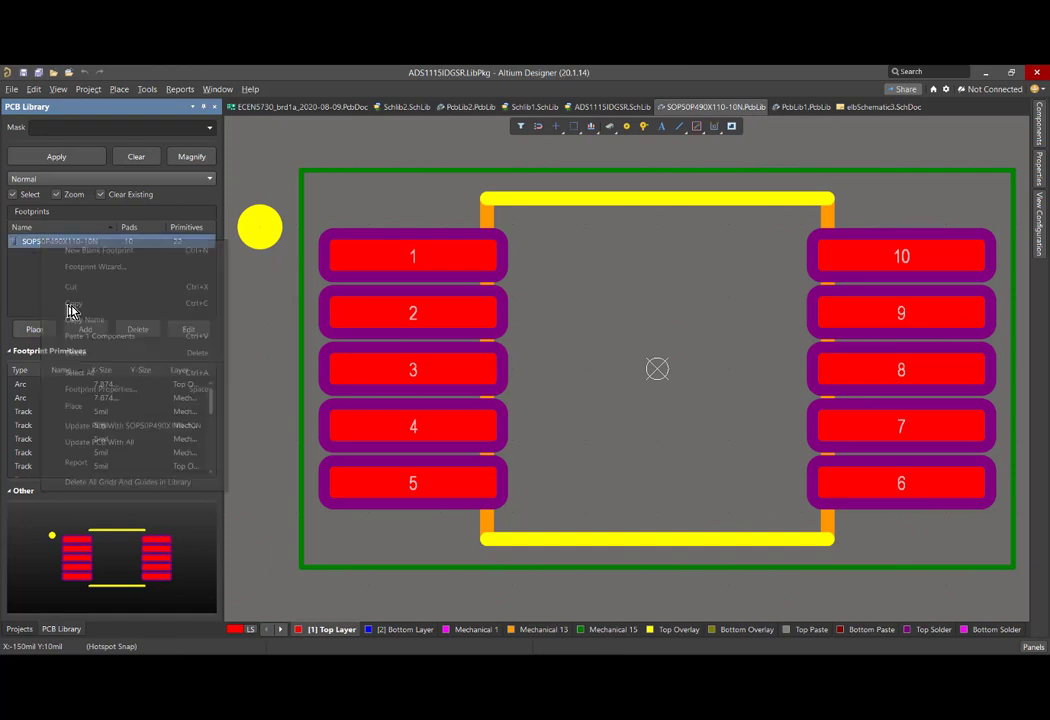
Paste the copied SOP50P490X110-10N footprint into PcbLib1.PcbLib of the elb_Sensors_lib package.
left_click(18, 628)
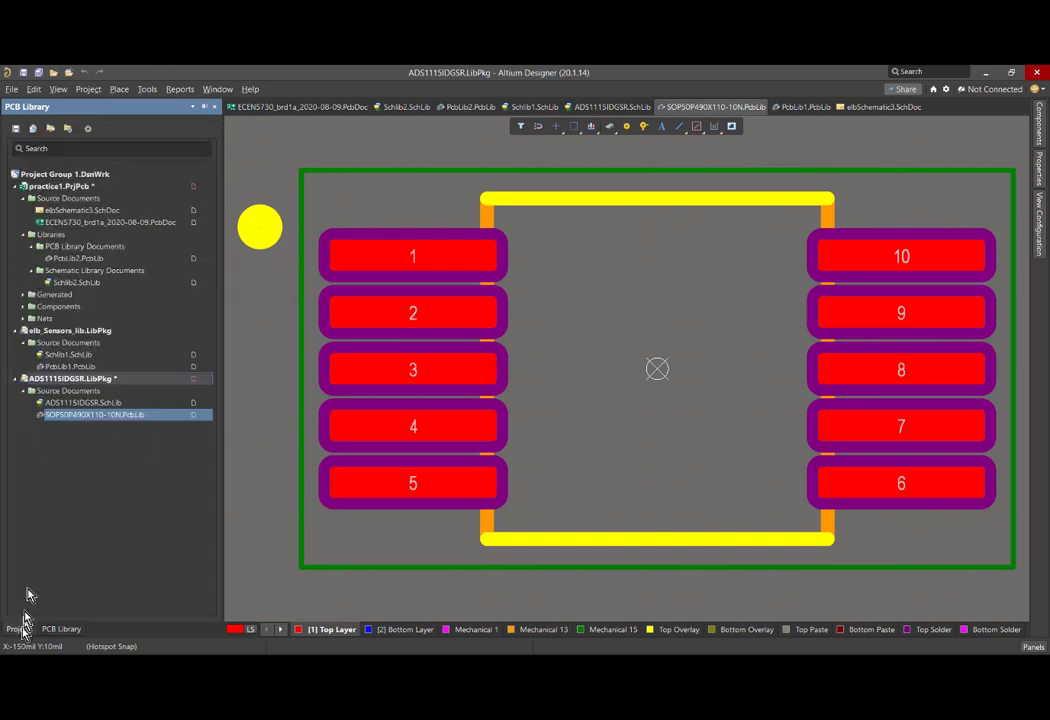
double_click(82, 368)
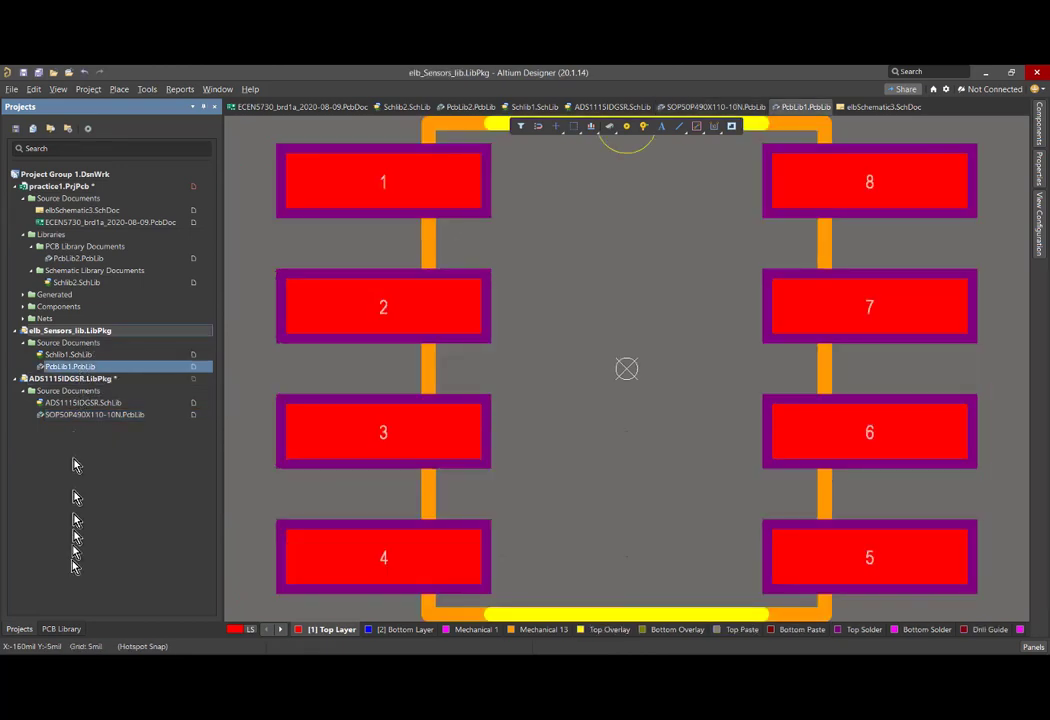
left_click(64, 629)
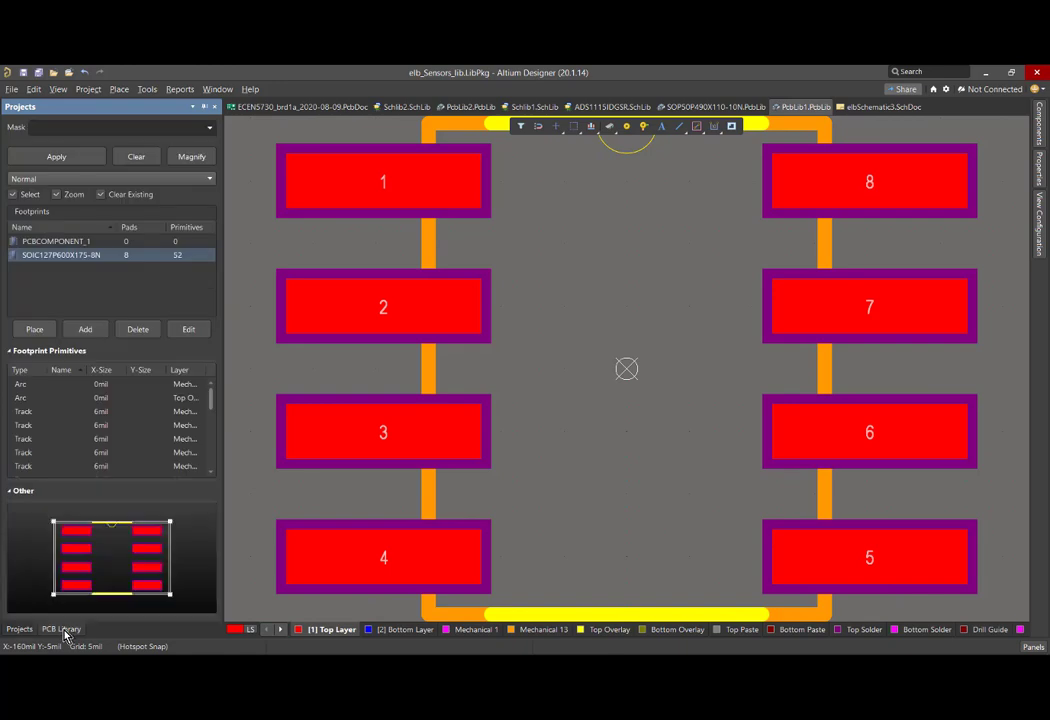
right_click(68, 272)
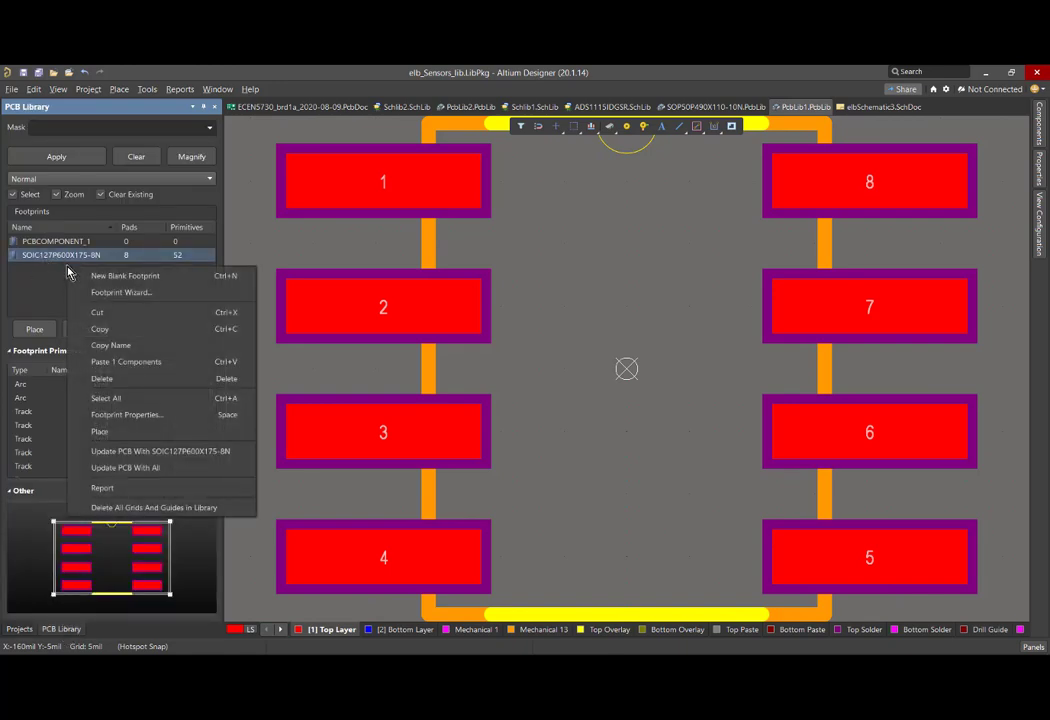
left_click(140, 369)
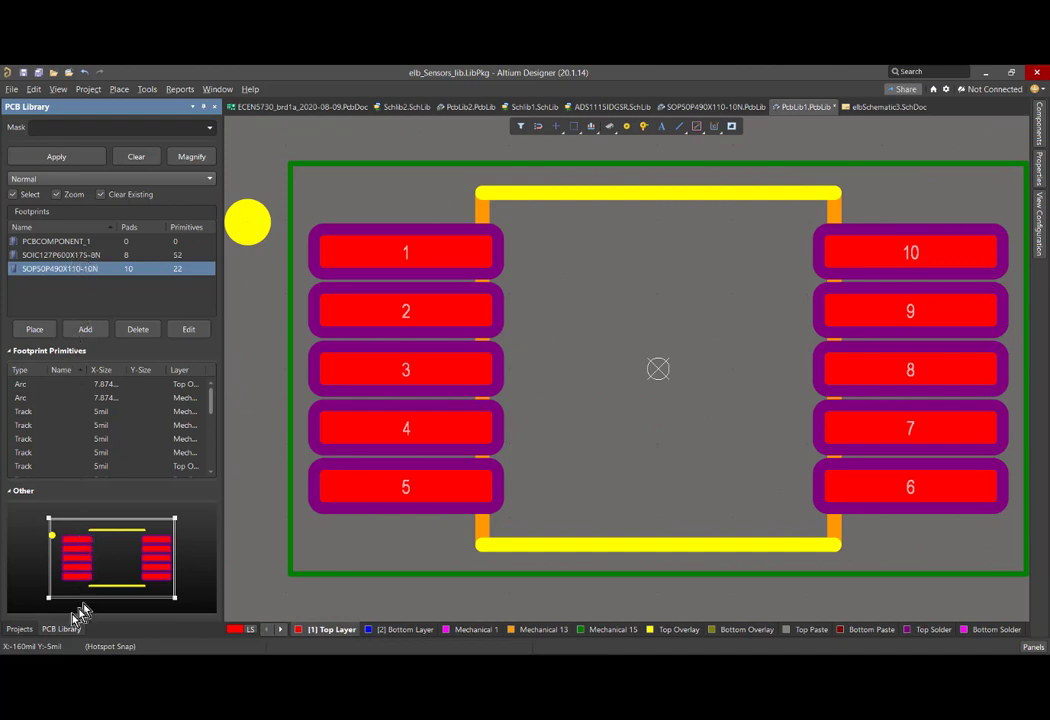
Open ADS1115IDGSR.SchLib and copy its ADS1115IDGSR symbol.
left_click(24, 631)
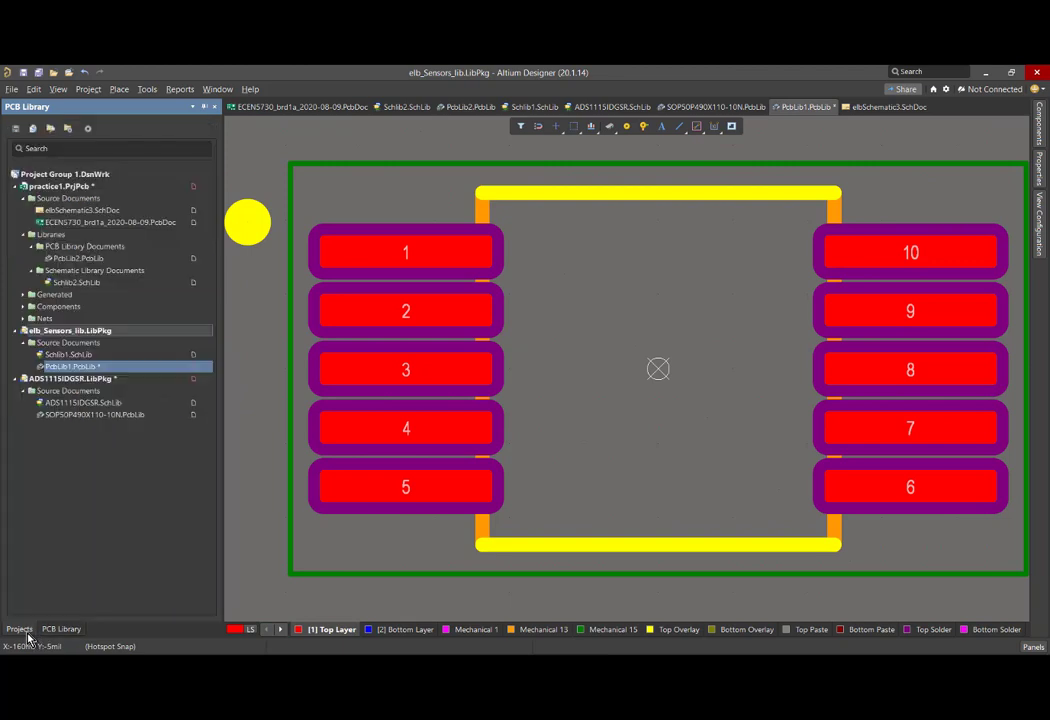
double_click(68, 404)
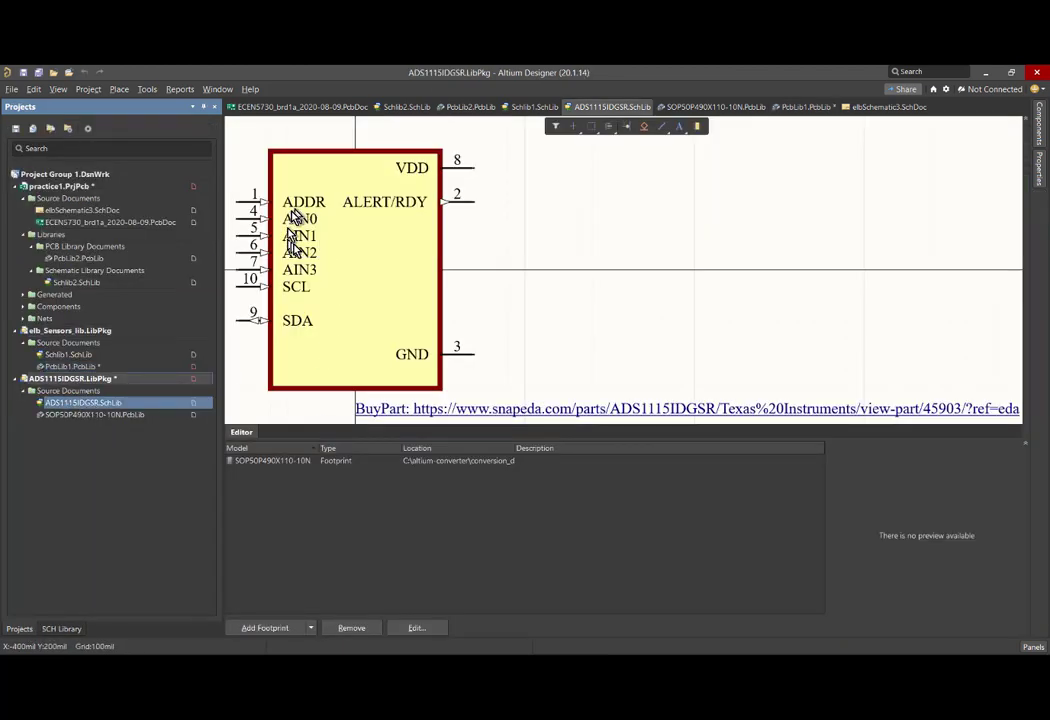
left_click(60, 630)
left_click(62, 166)
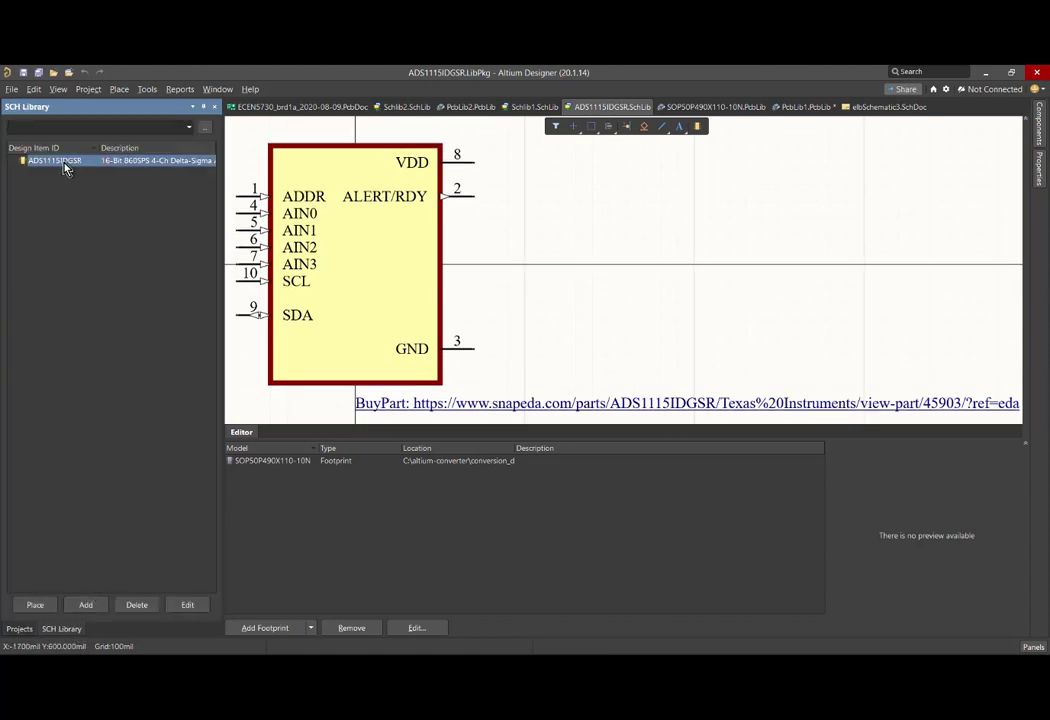
right_click(62, 166)
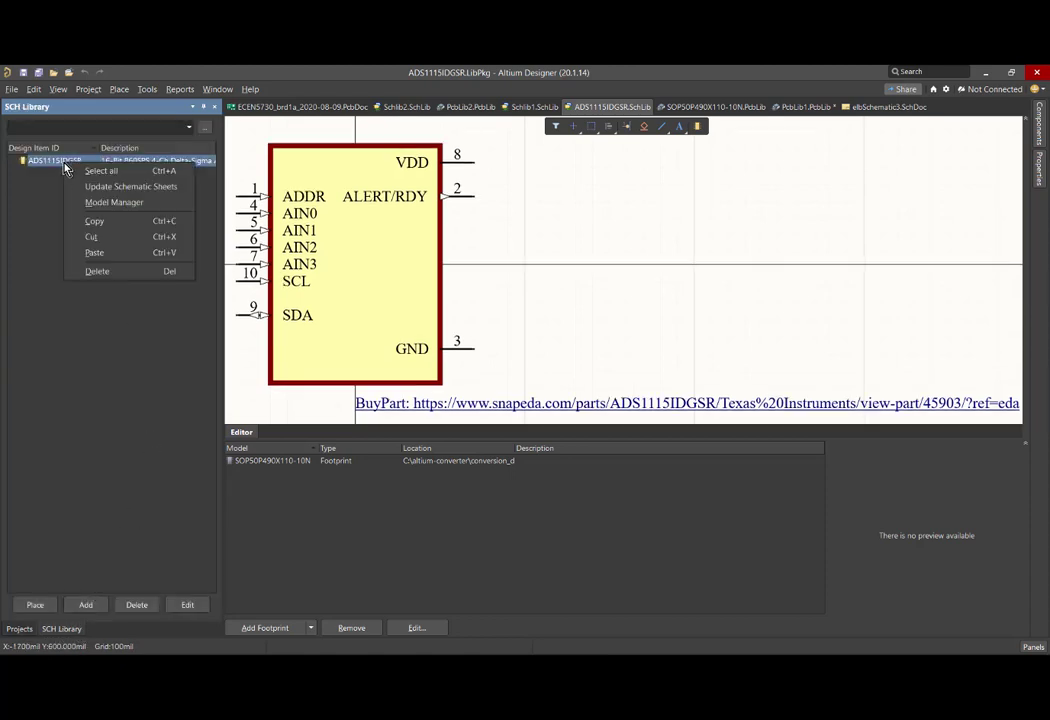
left_click(96, 221)
Paste the copied ADS1115IDGSR symbol into Schlib1.SchLib of the elb_Sensors_lib package.
mouse_move(35, 645)
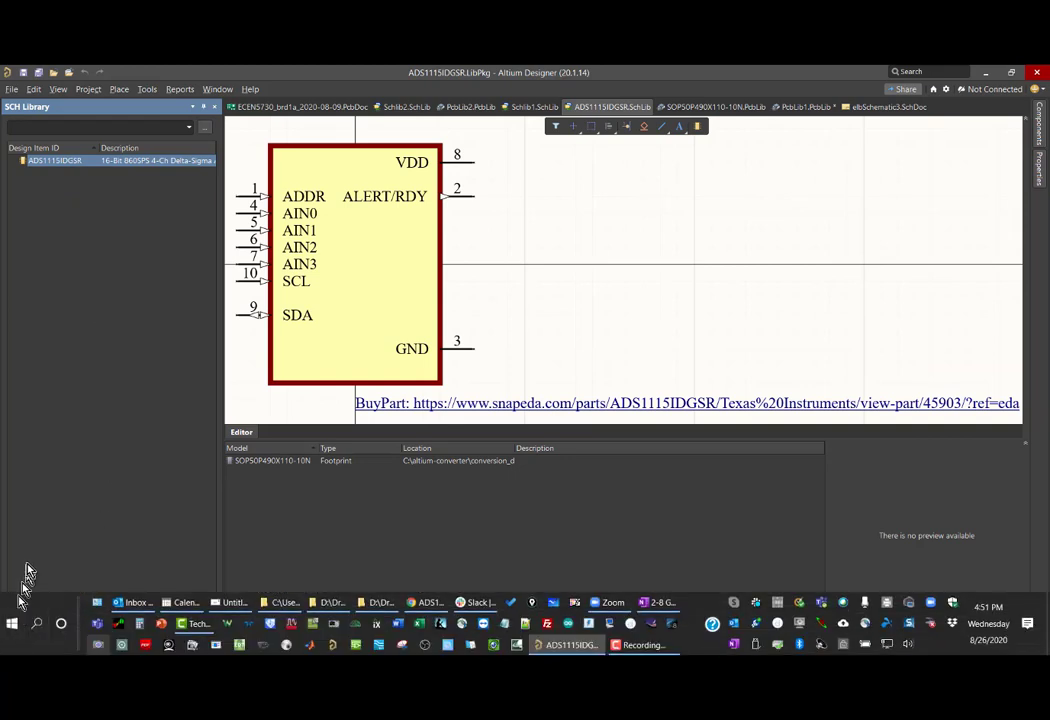
left_click(18, 628)
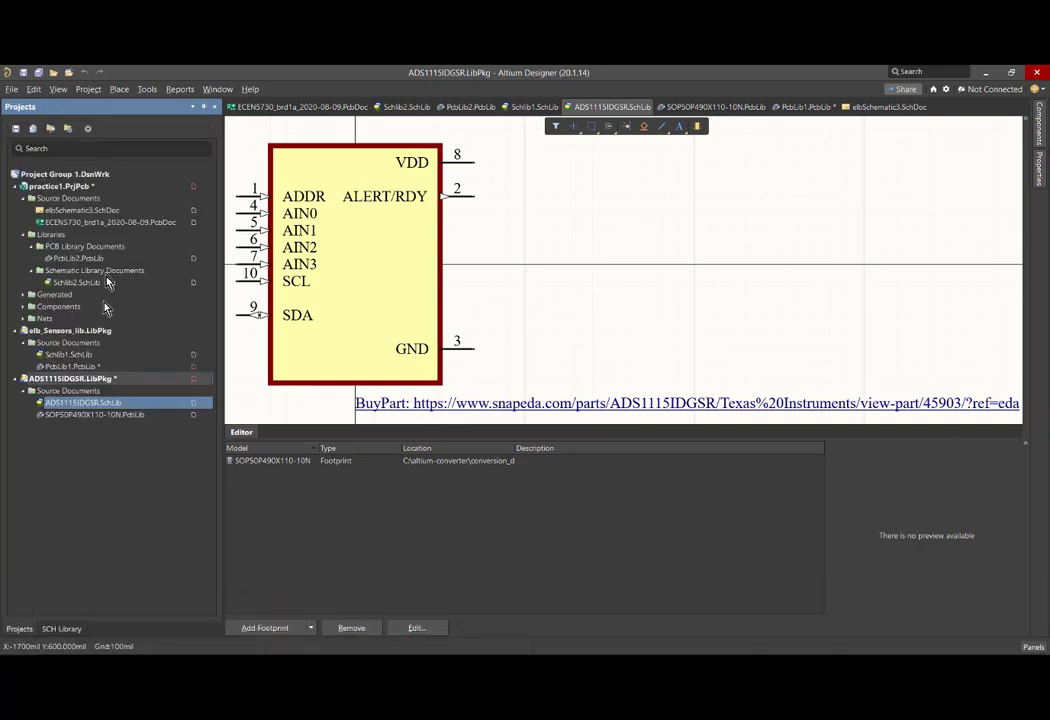
left_click(87, 356)
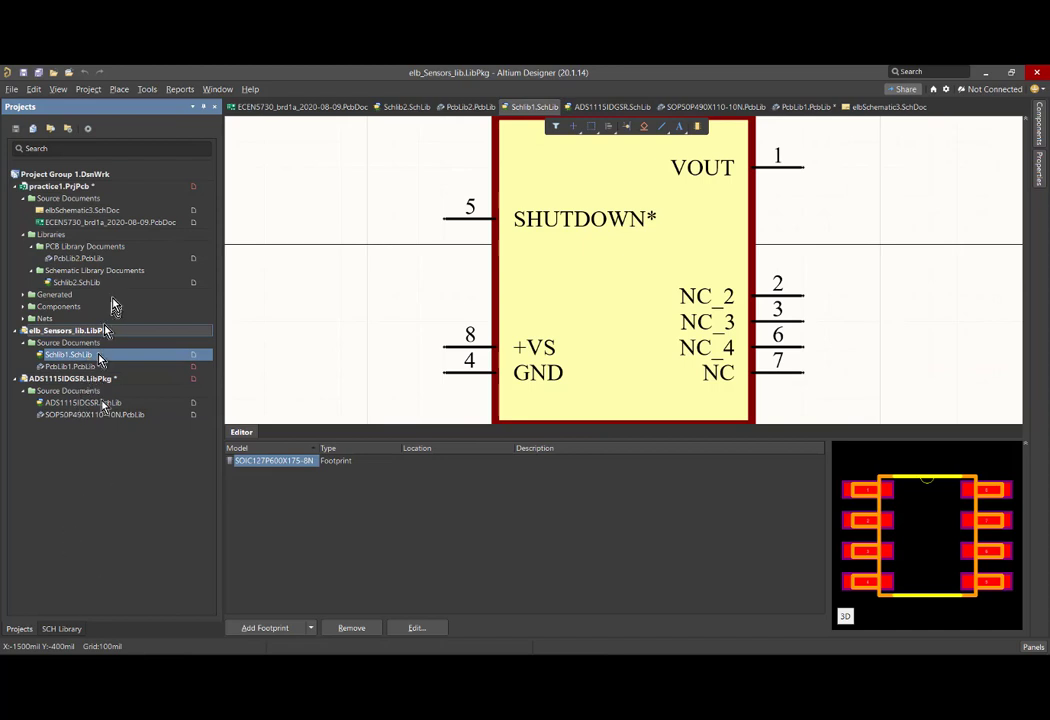
left_click(61, 629)
right_click(30, 225)
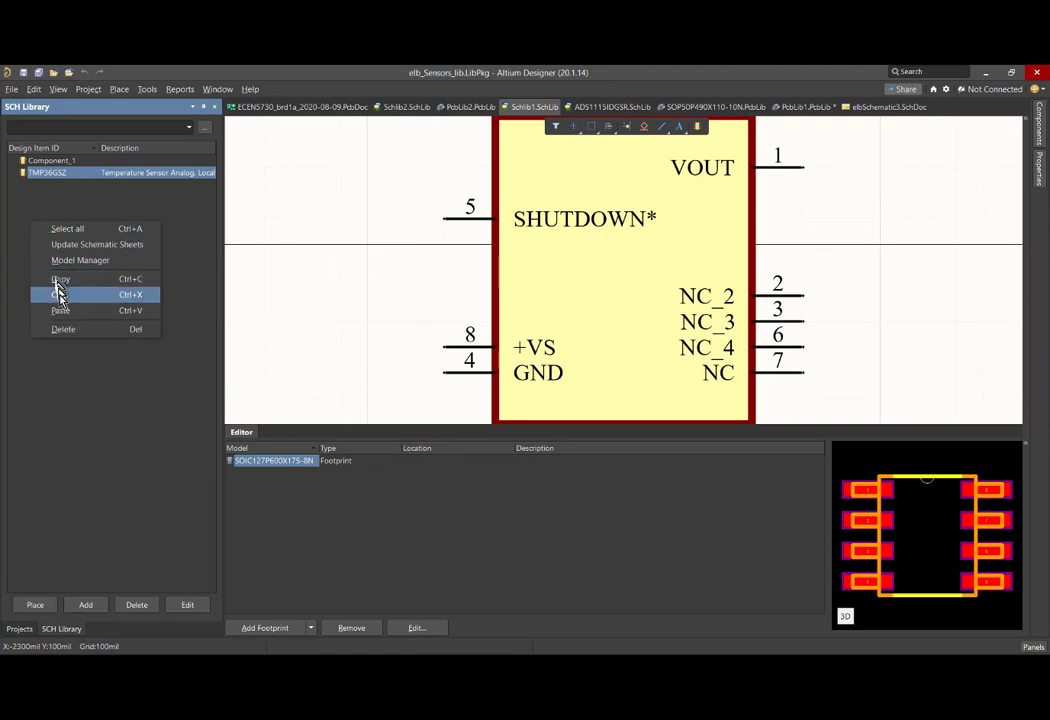
left_click(62, 310)
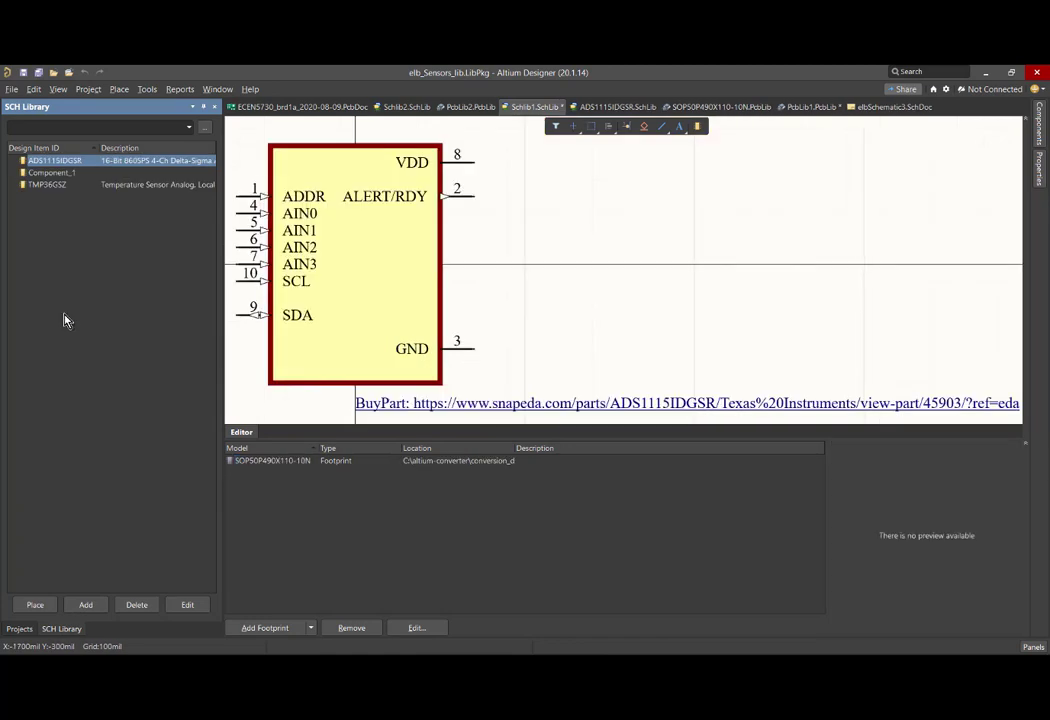
Close the ADS1115IDGSR.LibPkg project without saving its changes.
left_click(22, 632)
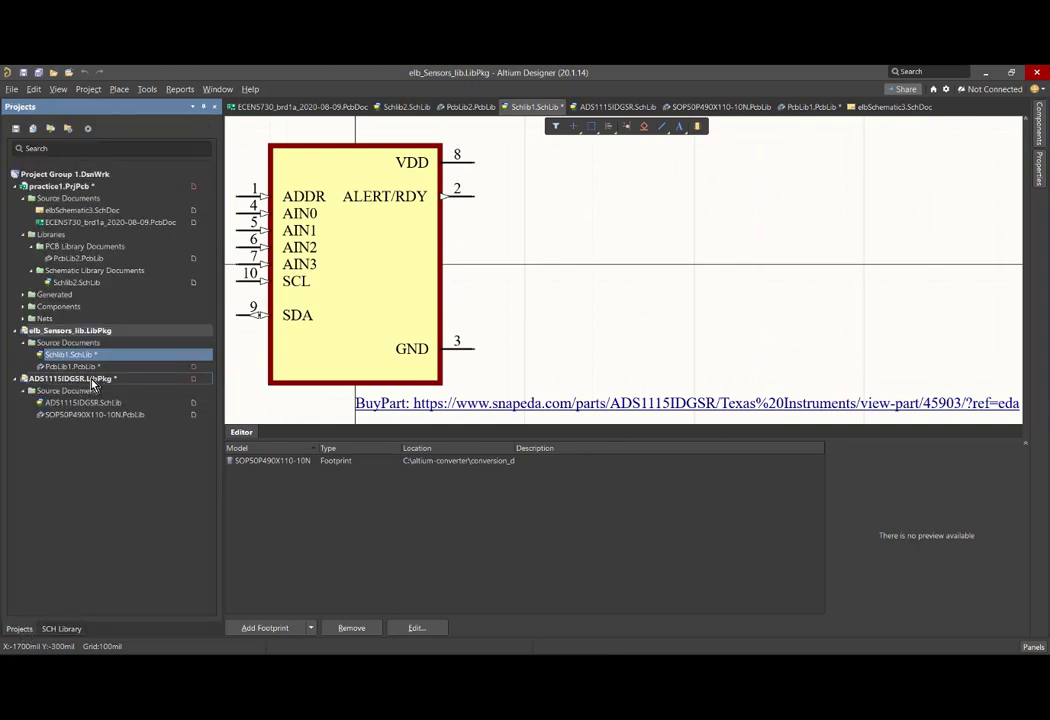
right_click(92, 382)
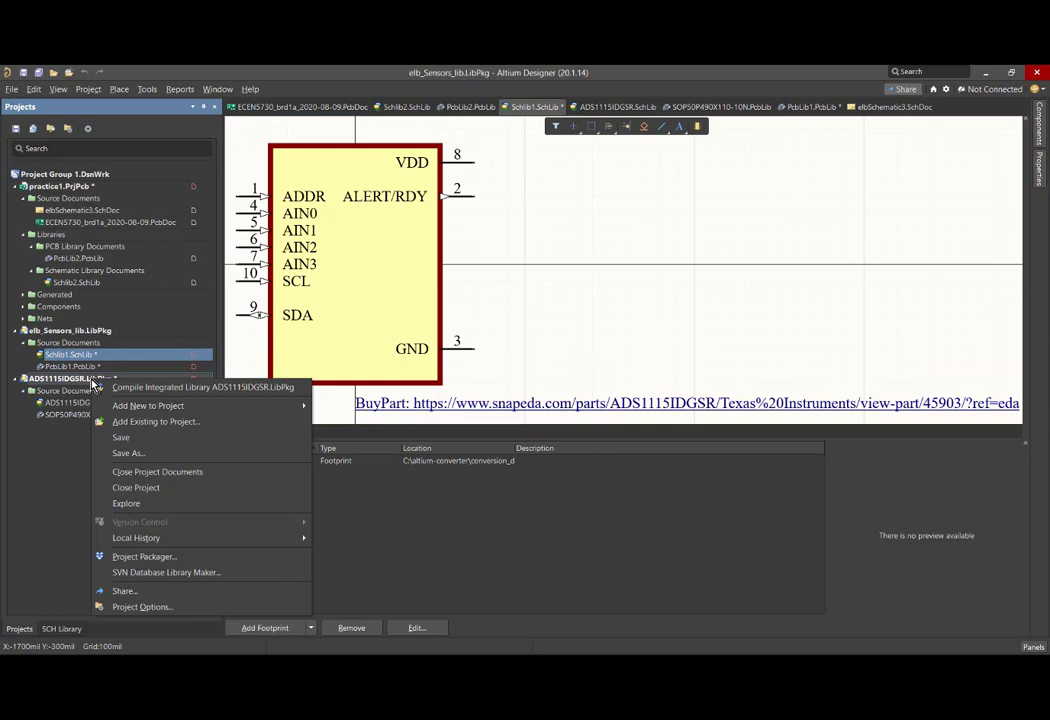
left_click(136, 493)
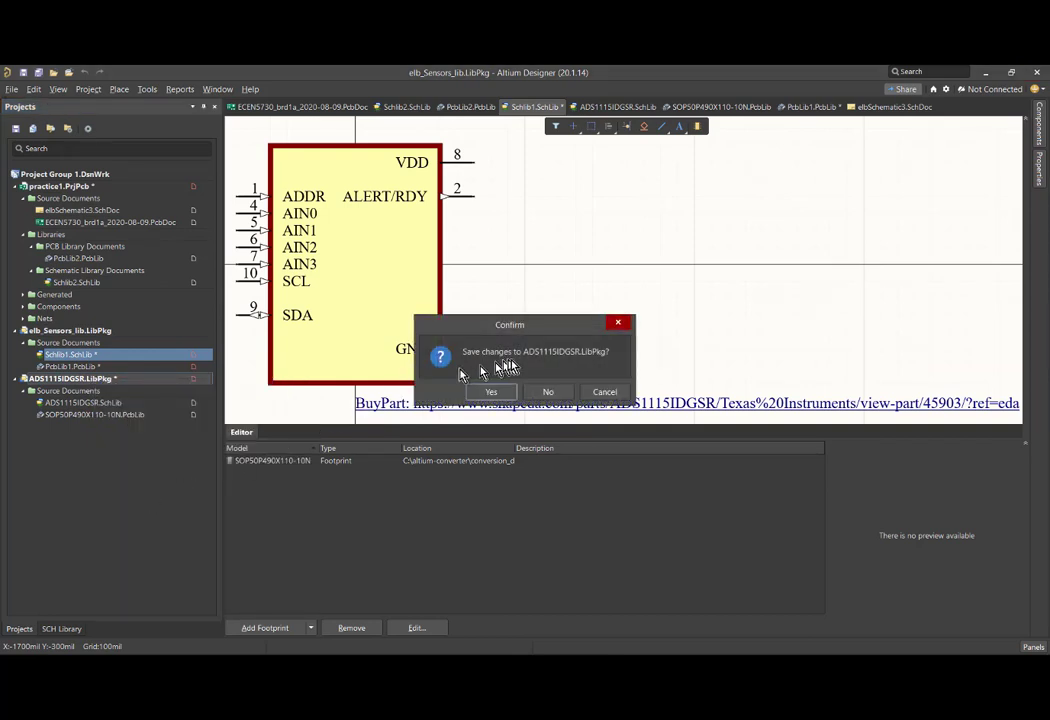
left_click(546, 391)
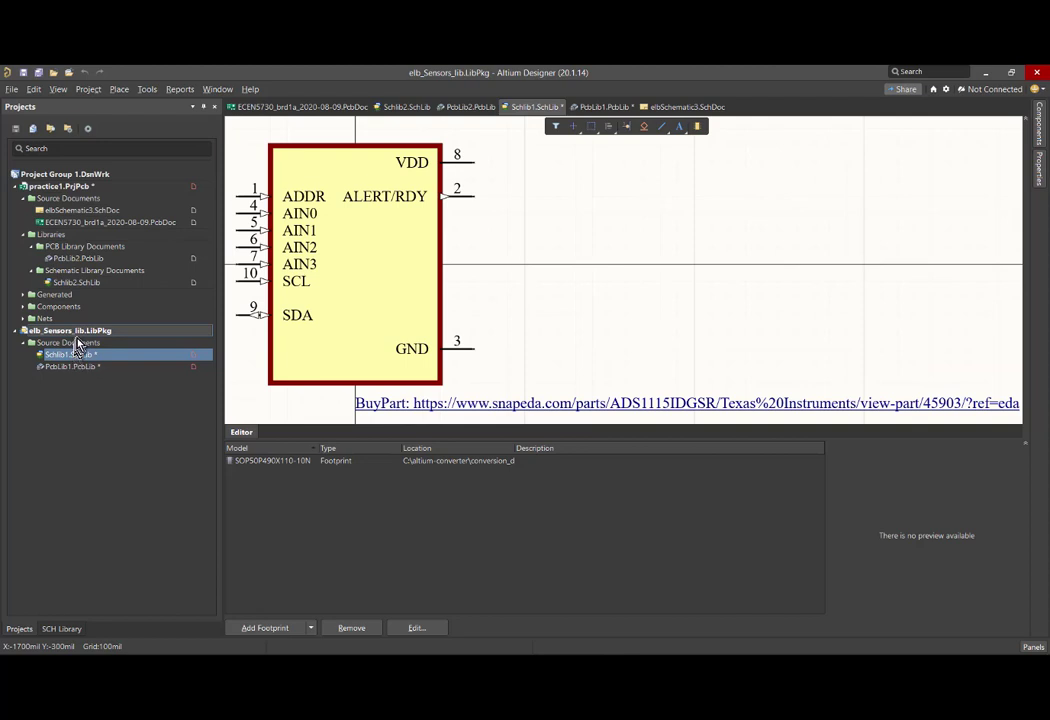
Save both elb_Sensors_lib source documents, Schlib1.SchLib and PcbLib1.PcbLib.
mouse_move(77, 345)
left_mouse_down()
mouse_move(113, 338)
mouse_move(108, 358)
mouse_move(64, 358)
left_mouse_up()
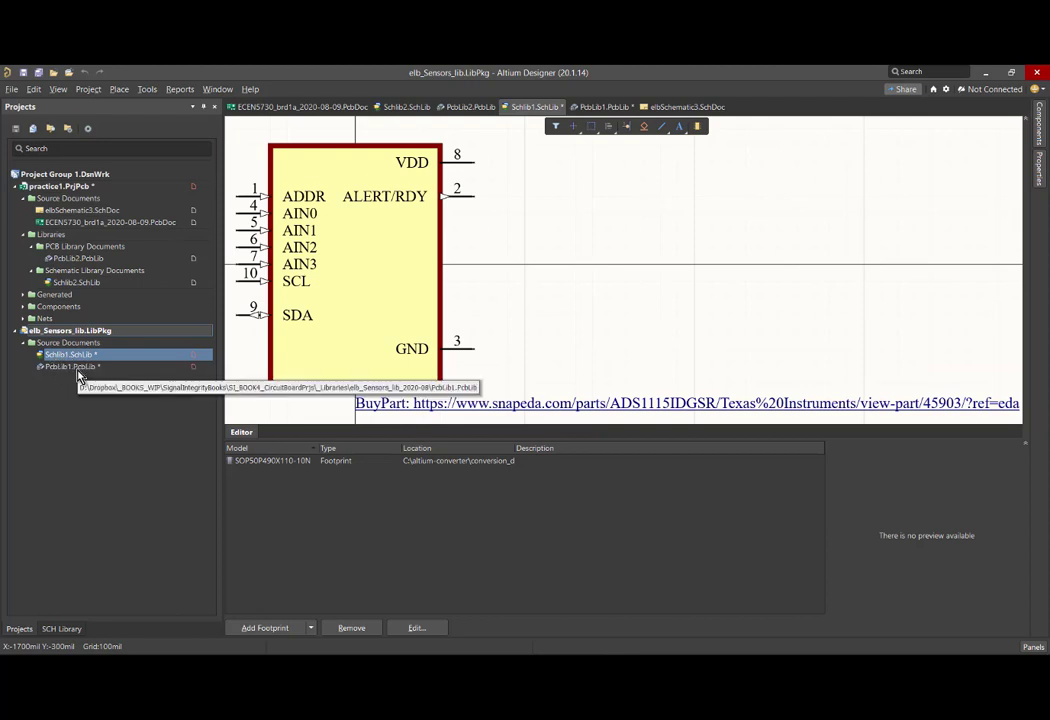
right_click(89, 356)
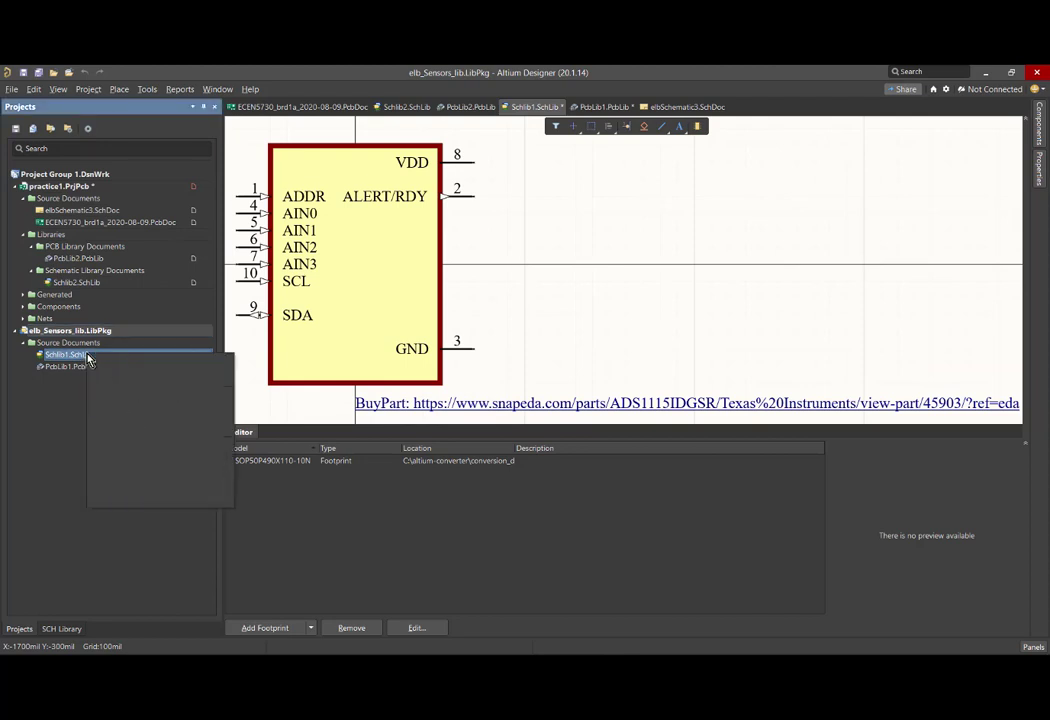
left_click(117, 412)
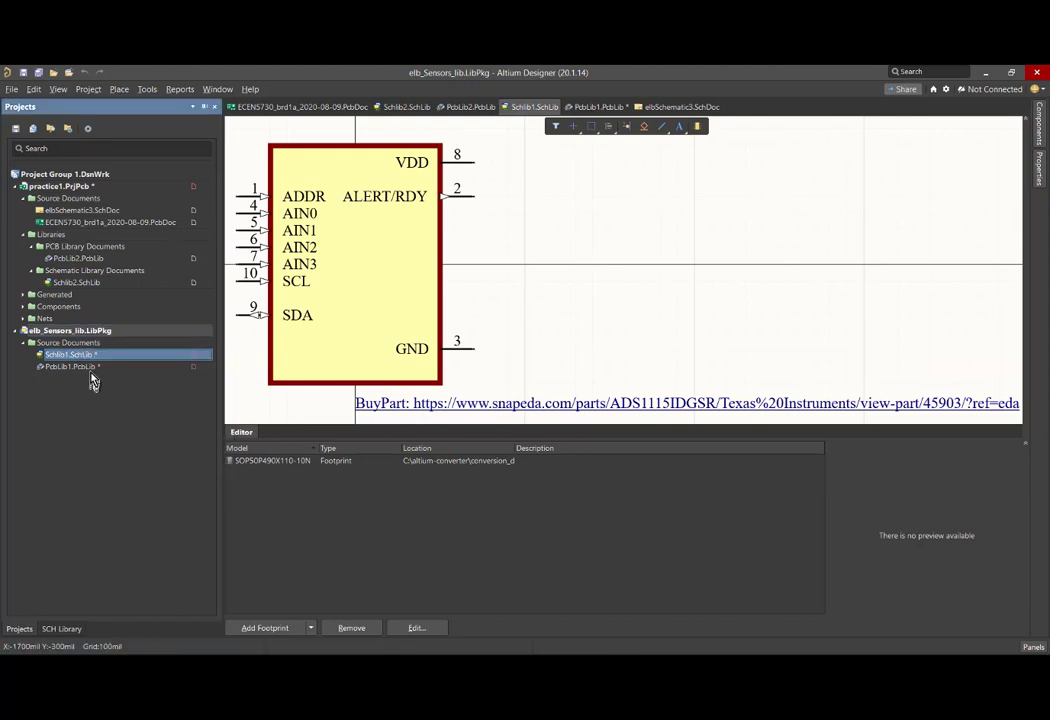
right_click(95, 372)
left_click(127, 428)
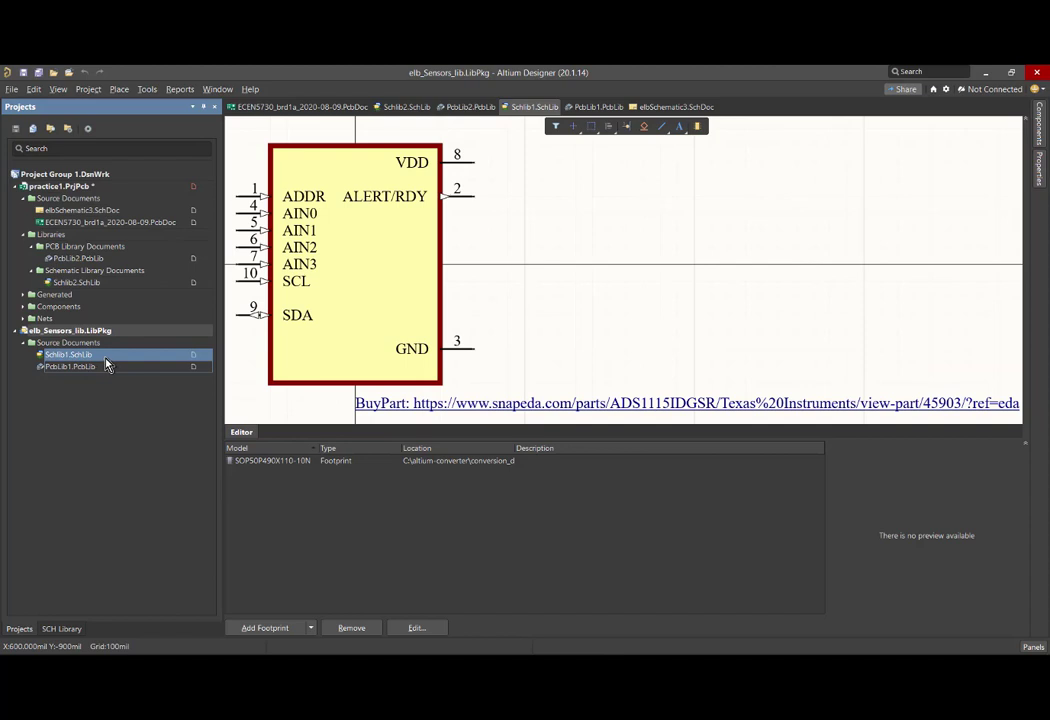
Display the list of component symbols contained in Schlib1.SchLib.
left_click(79, 632)
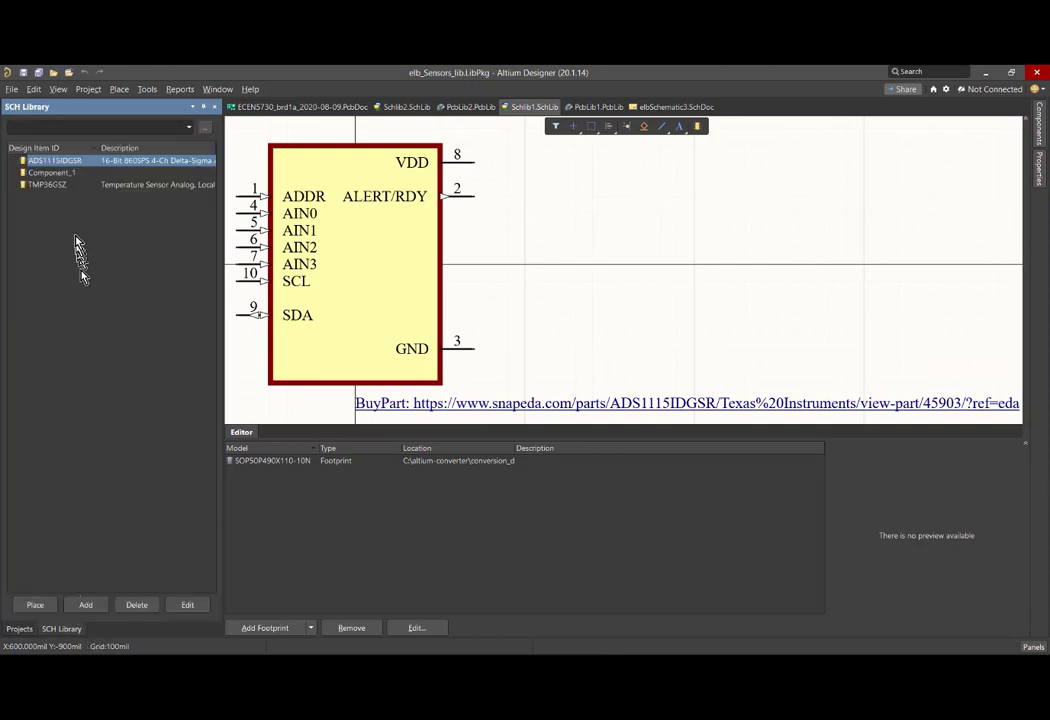